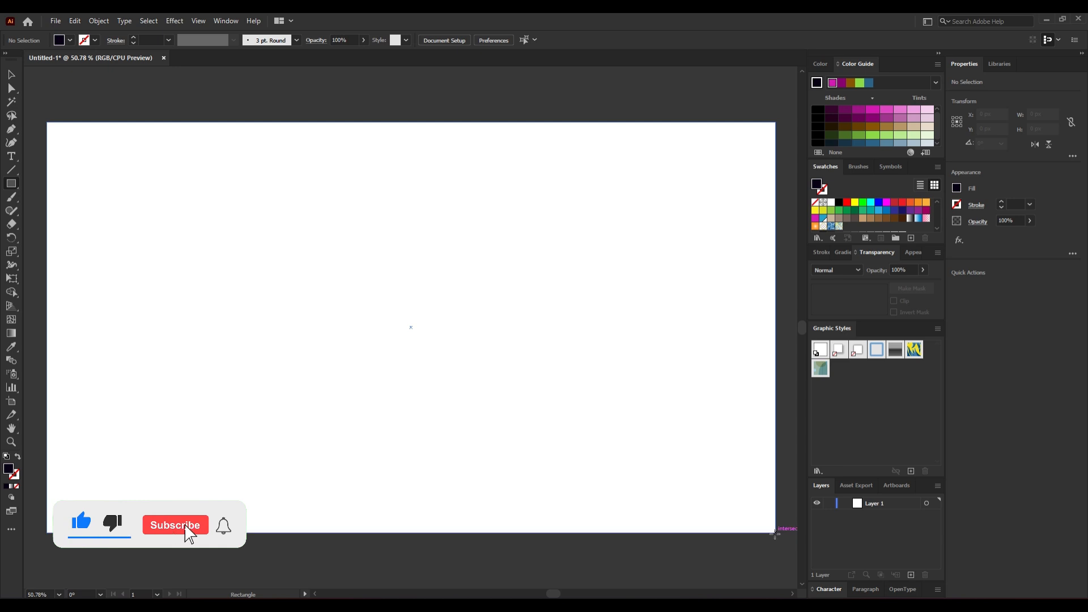
Lock the dark 1920 x 1080 px background rectangle covering the artboard
click(14, 75)
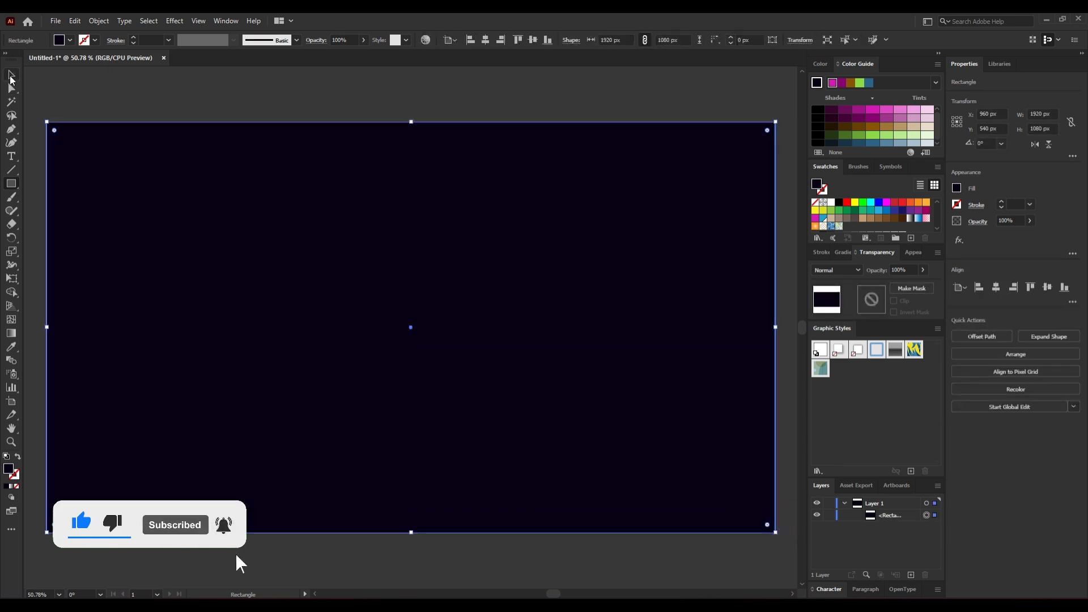
click(99, 21)
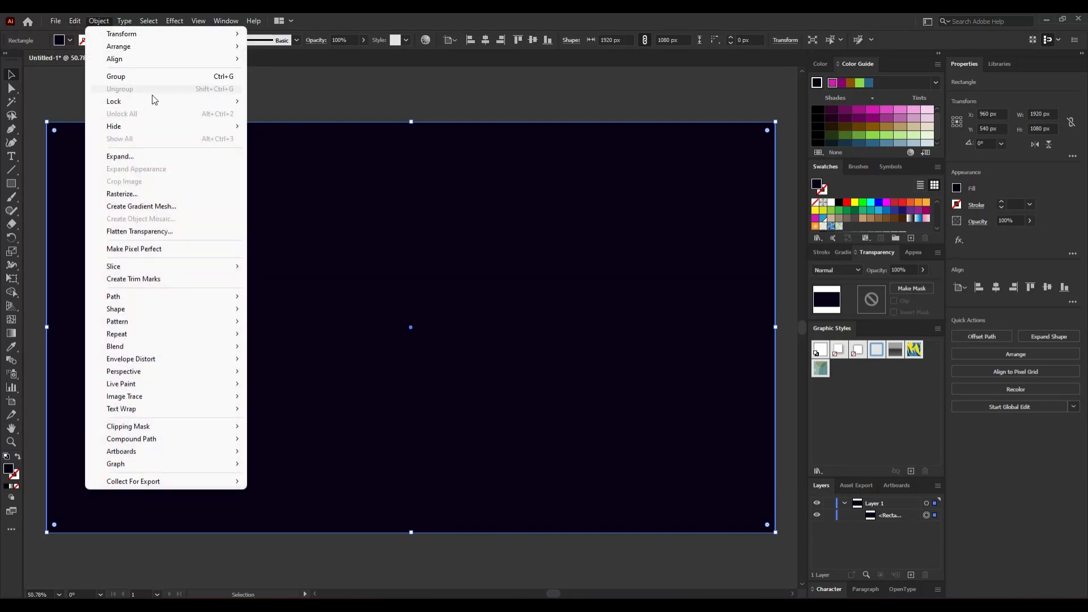
mouse_move(158, 102)
click(292, 102)
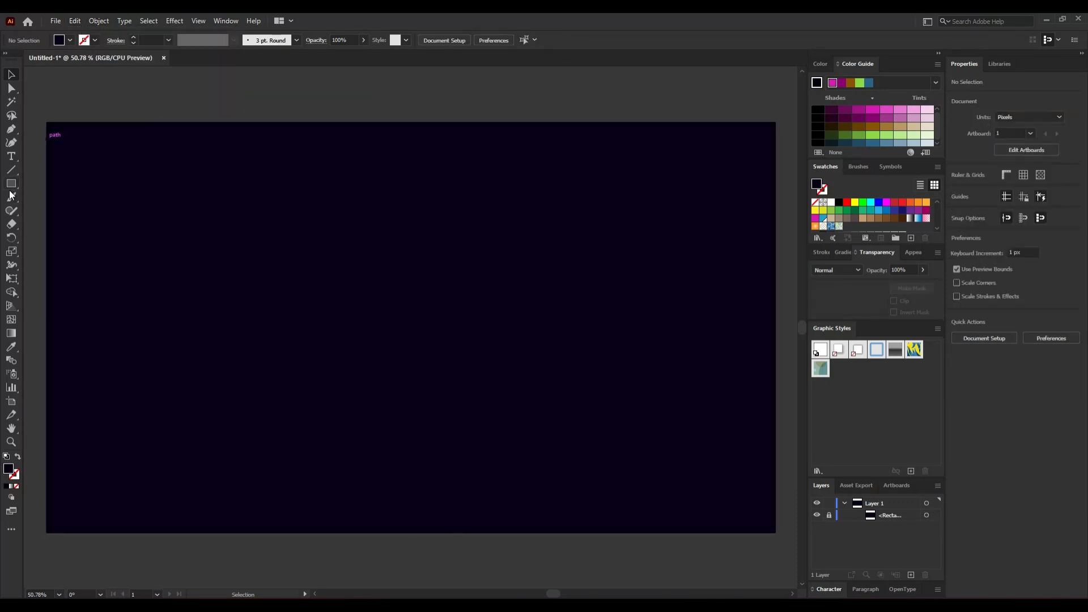
Add the point text "neon" on the artboard
click(9, 157)
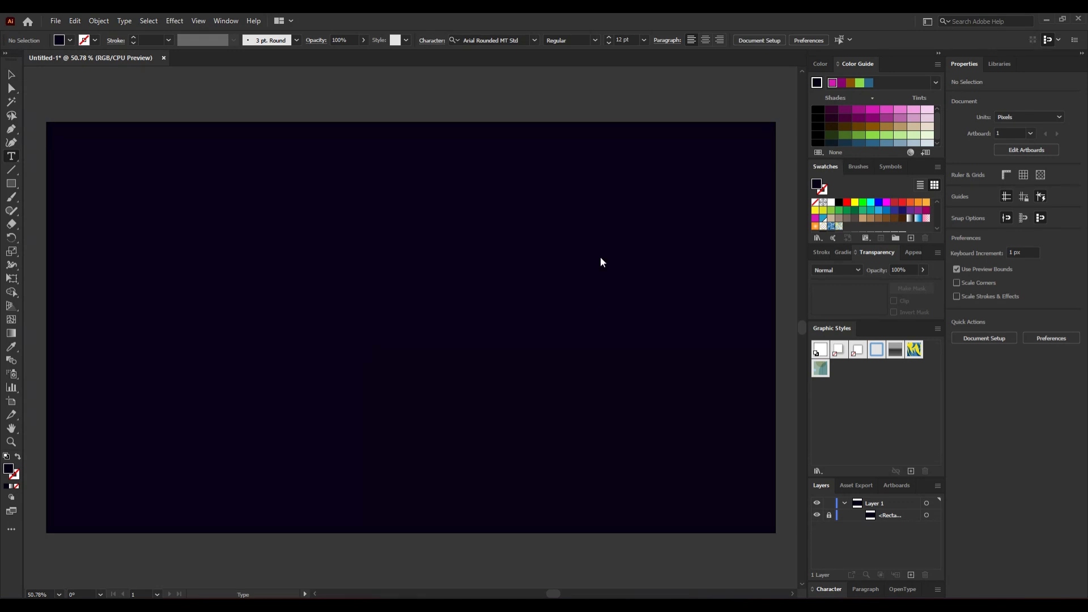
click(288, 282)
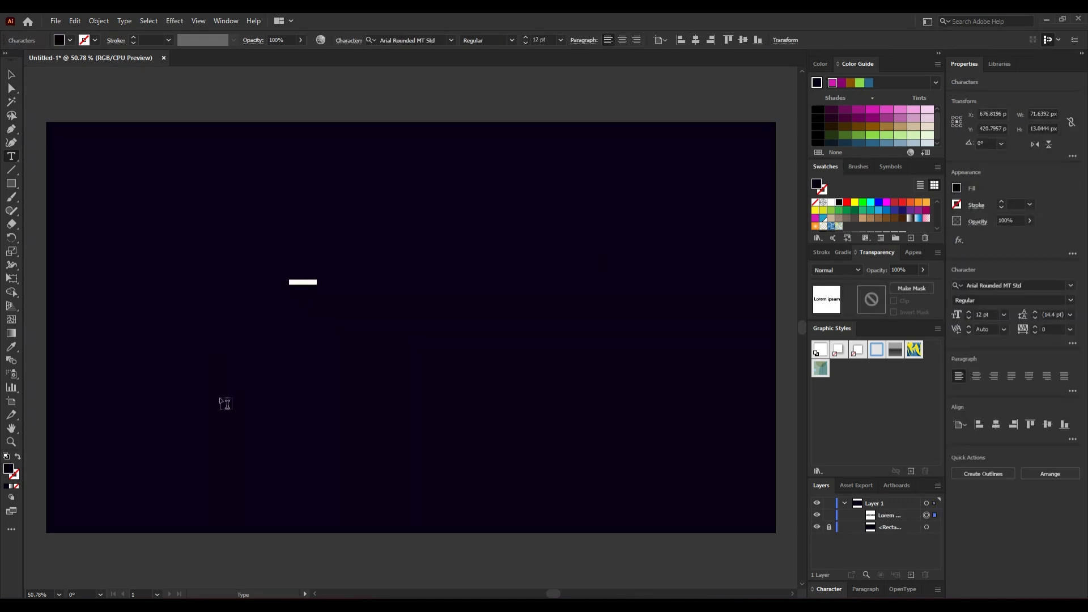
text(neon)
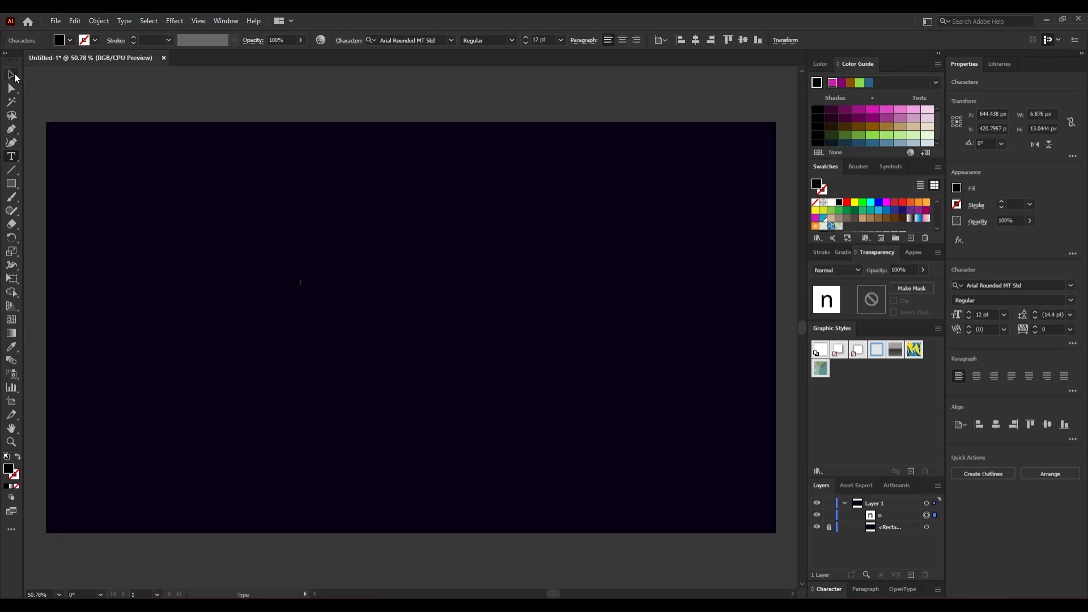
Fill the text with white and enlarge it to about 371 pt in the middle of the artboard
click(10, 75)
click(66, 42)
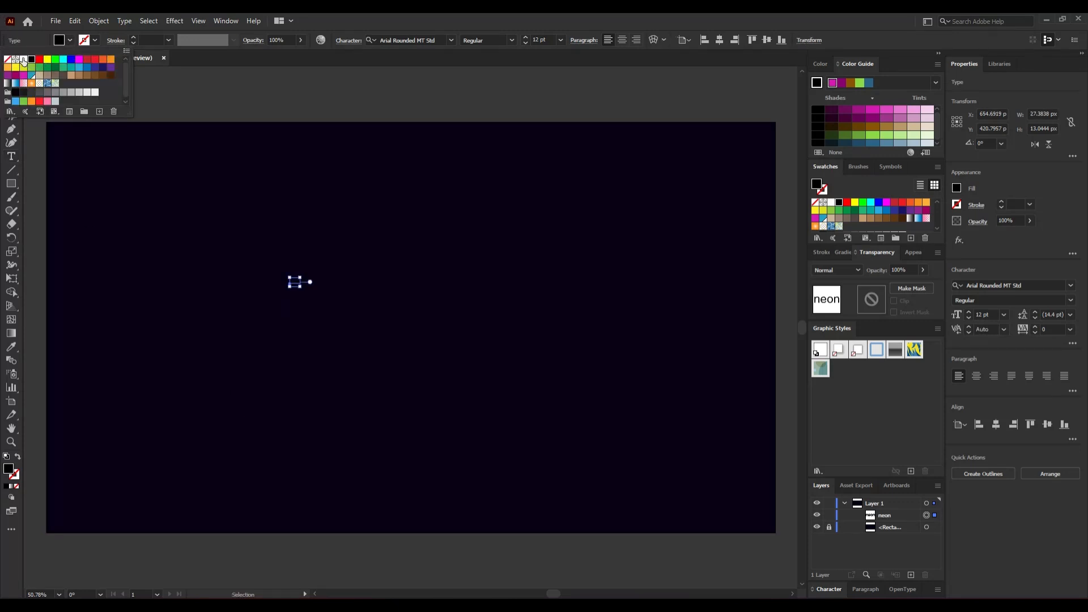
click(23, 59)
click(315, 354)
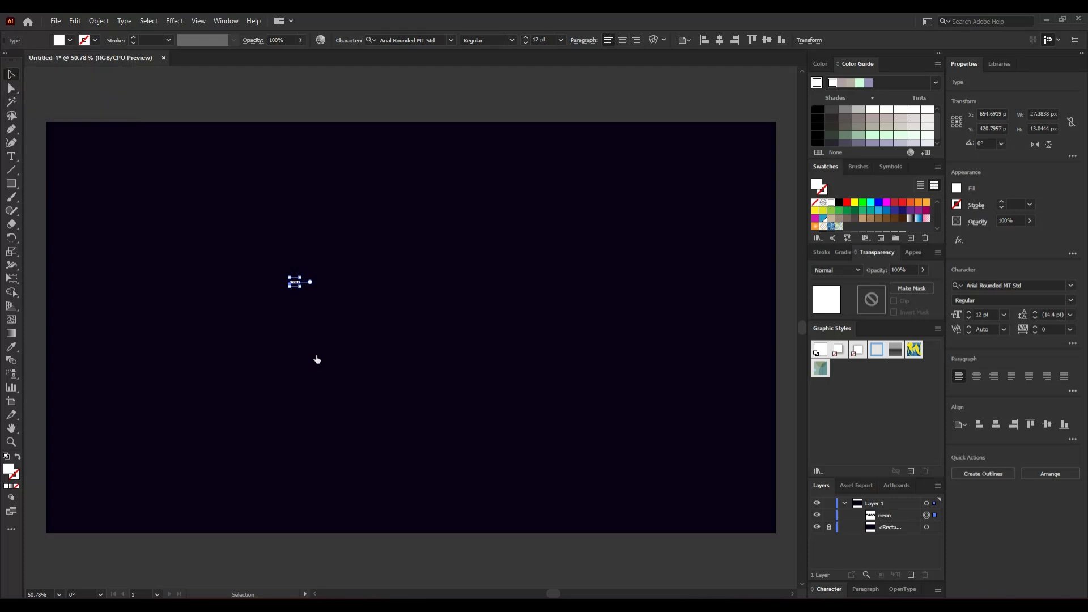
drag(301, 289, 488, 432)
drag(333, 328, 450, 373)
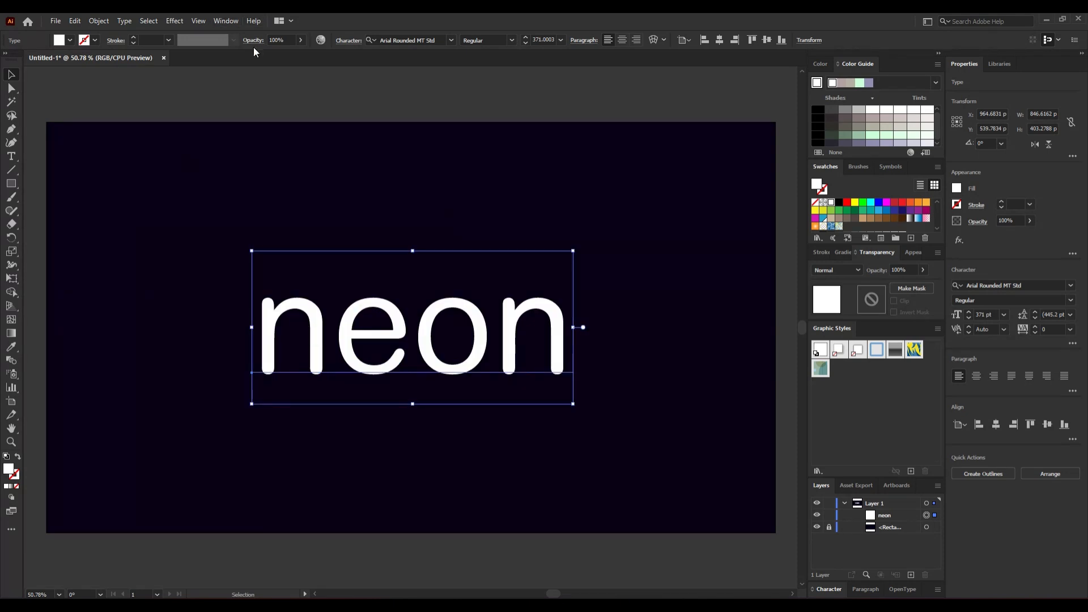
Change the text to uppercase and center it horizontally and vertically on the artboard
click(125, 23)
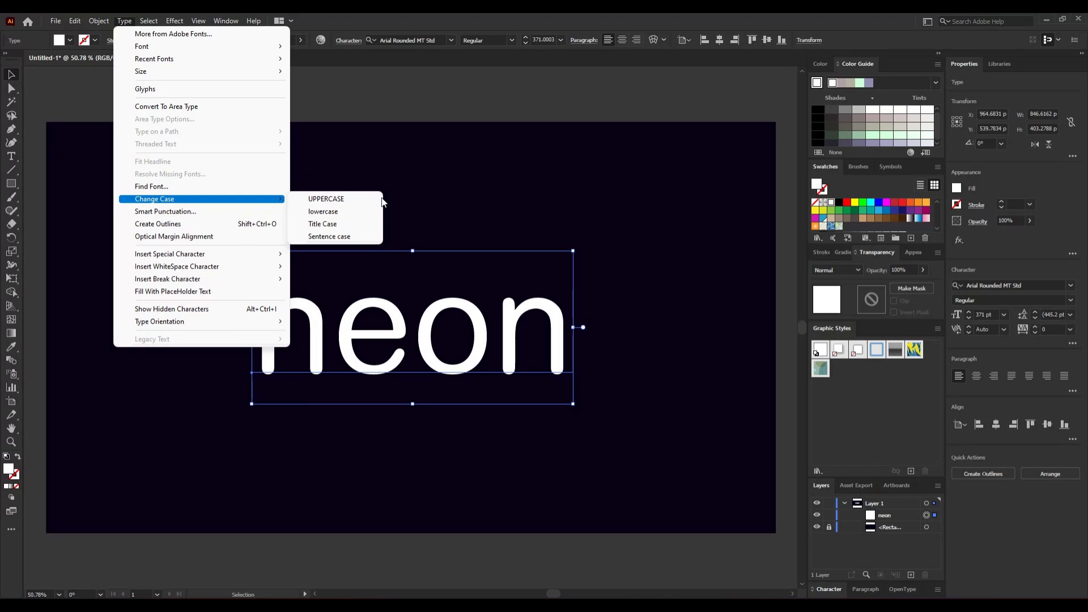
click(375, 202)
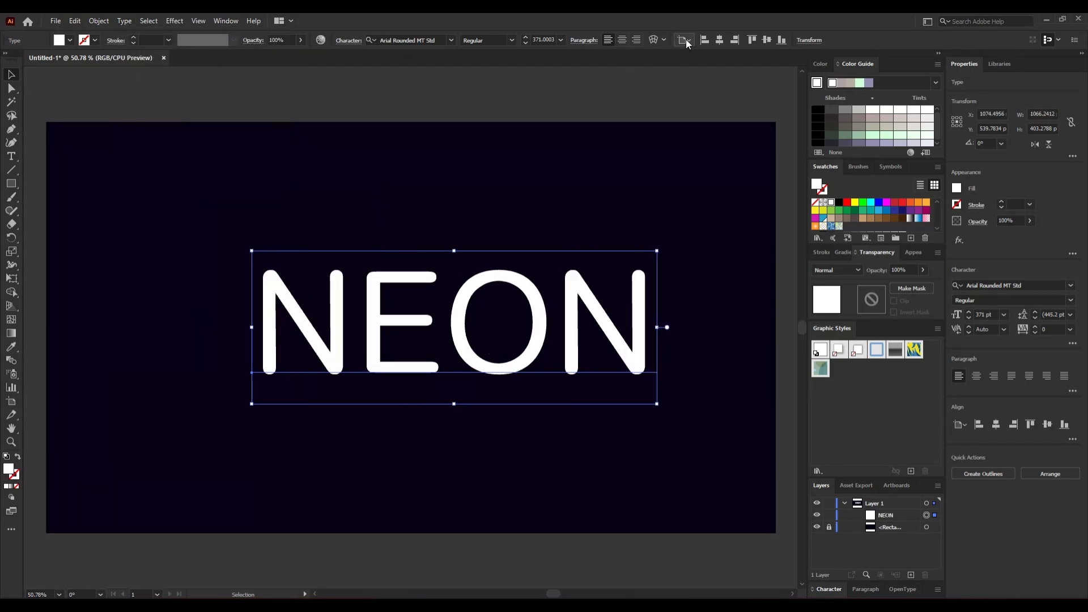
click(716, 40)
click(766, 41)
Convert the NEON text to outlines and fill it with the magenta swatch R=212 G=26 B=177
right_click(487, 286)
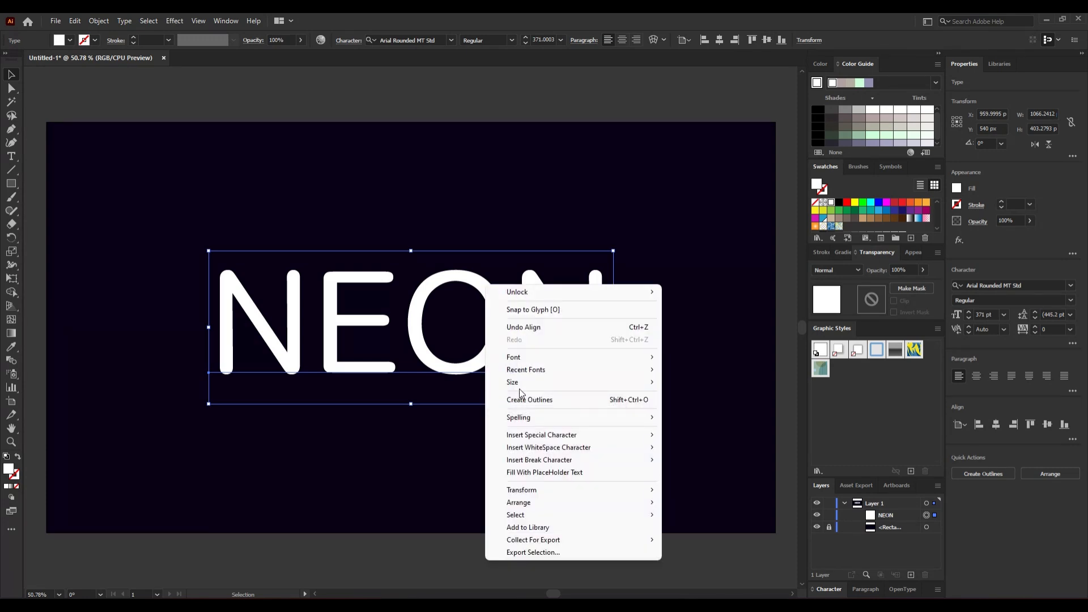
click(543, 399)
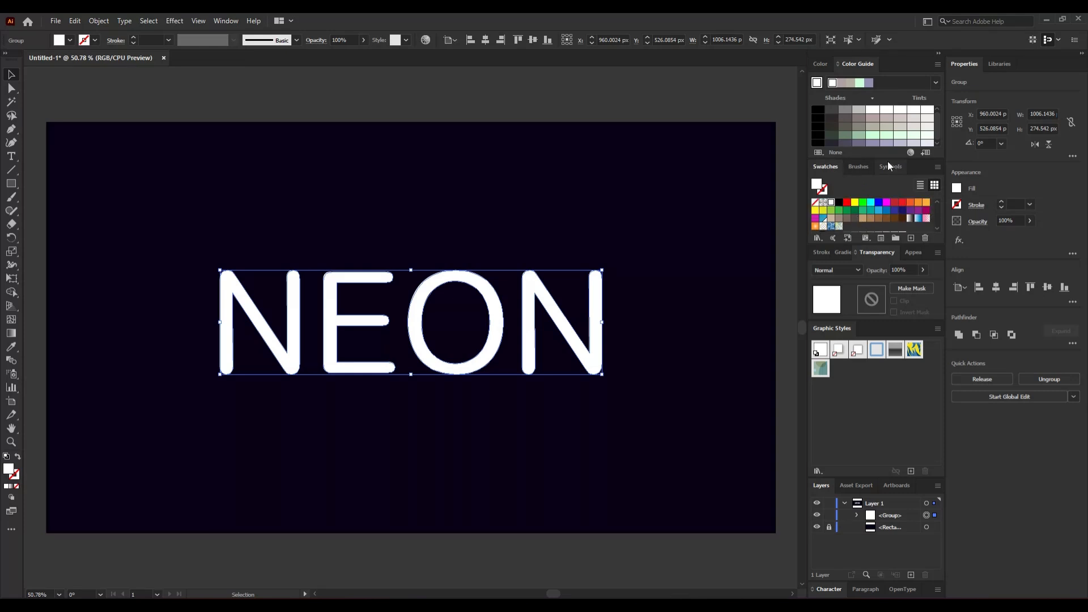
click(815, 219)
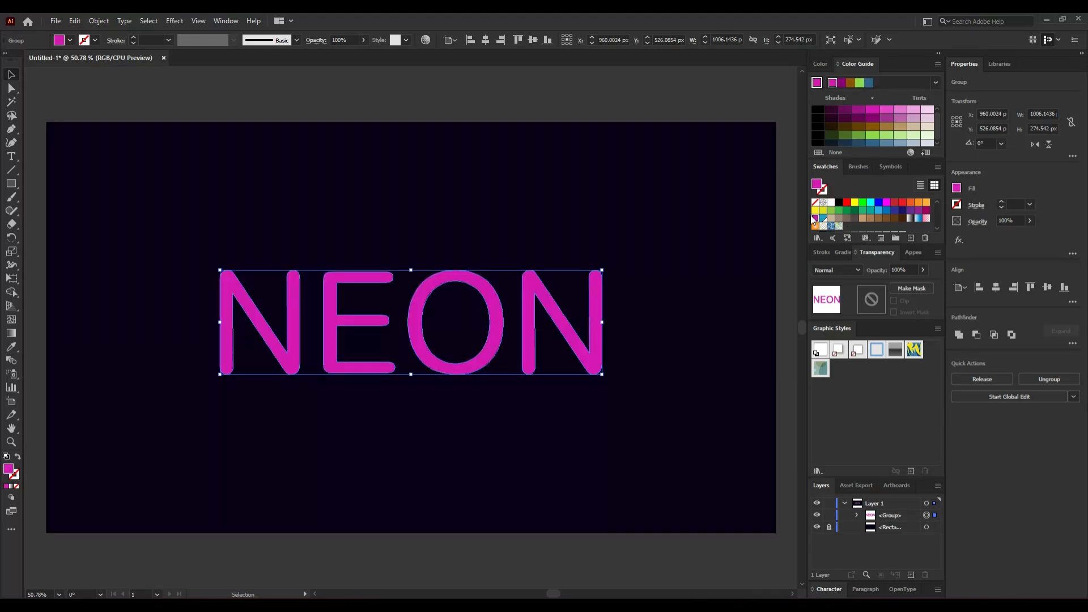
Make the magenta swatch global and, with preview on, recolor it to a brighter pink with red at 234 and slightly less blue
double_click(817, 220)
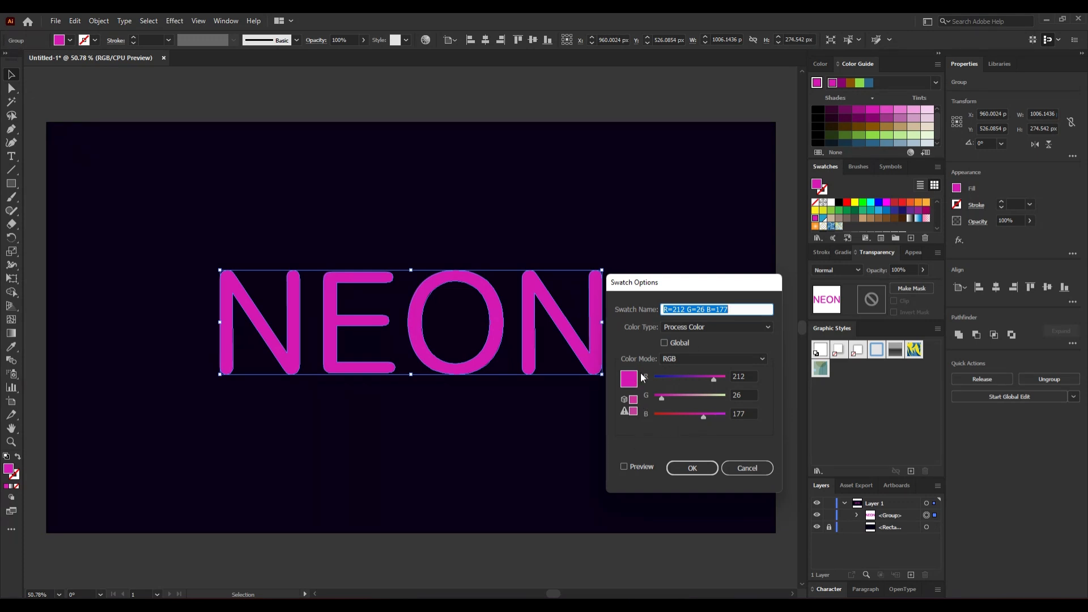
click(663, 343)
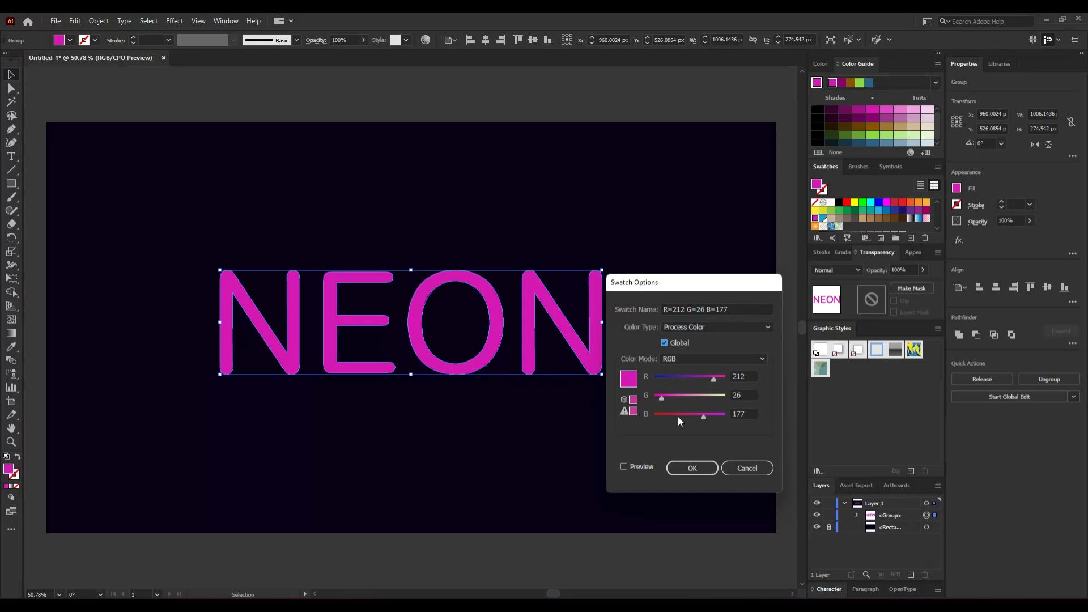
drag(702, 419, 676, 420)
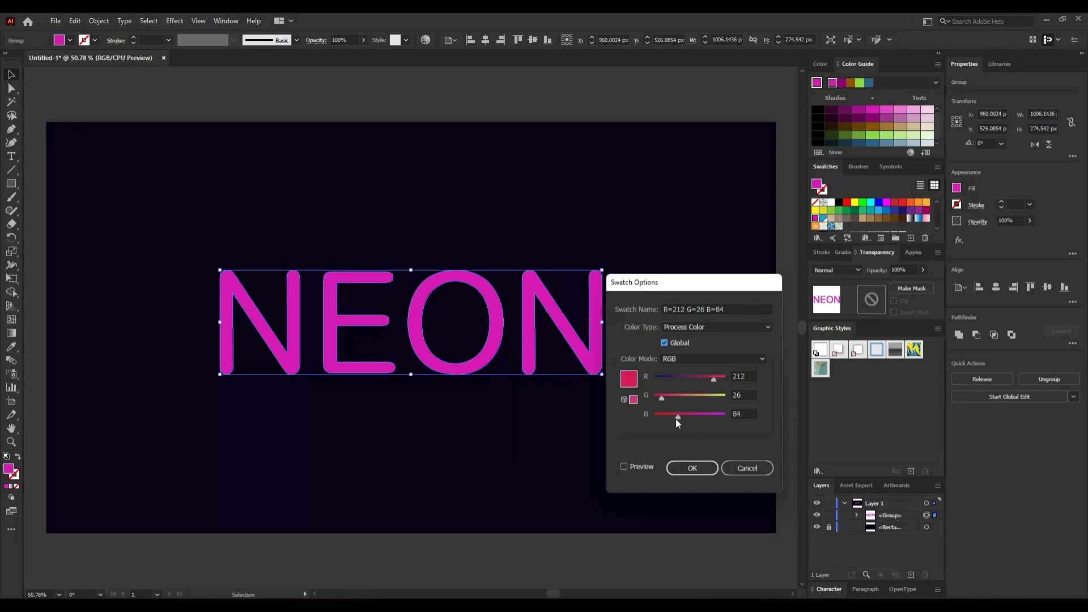
click(623, 467)
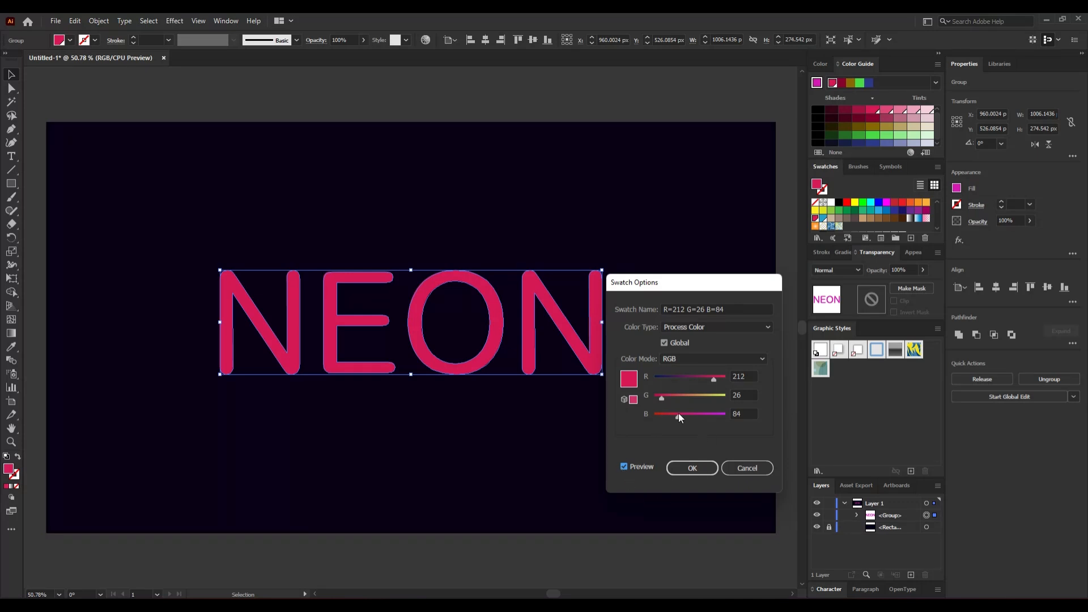
drag(715, 376, 723, 376)
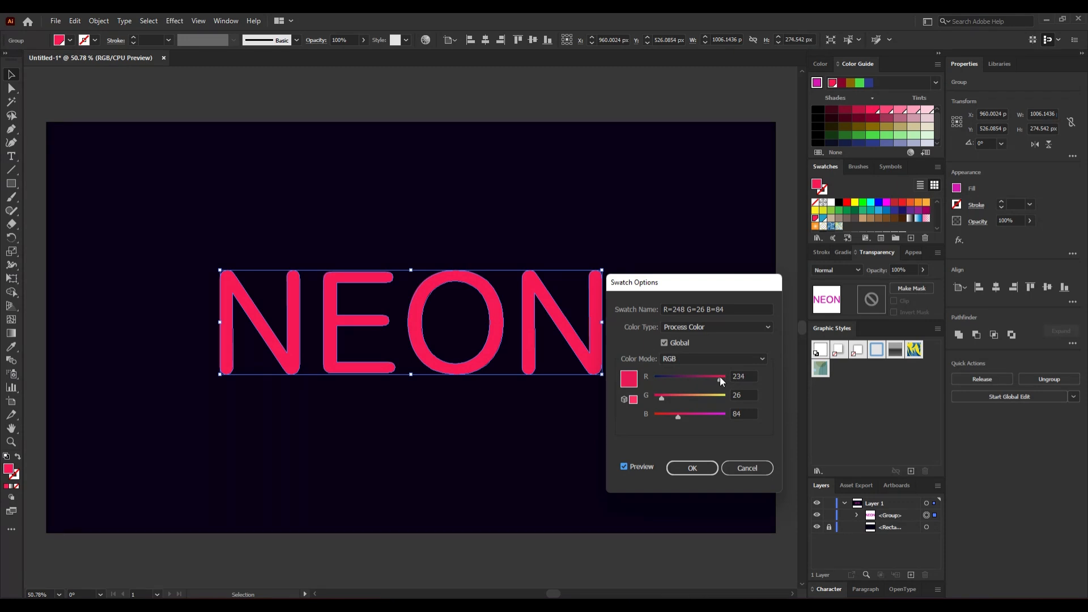
drag(677, 418, 695, 419)
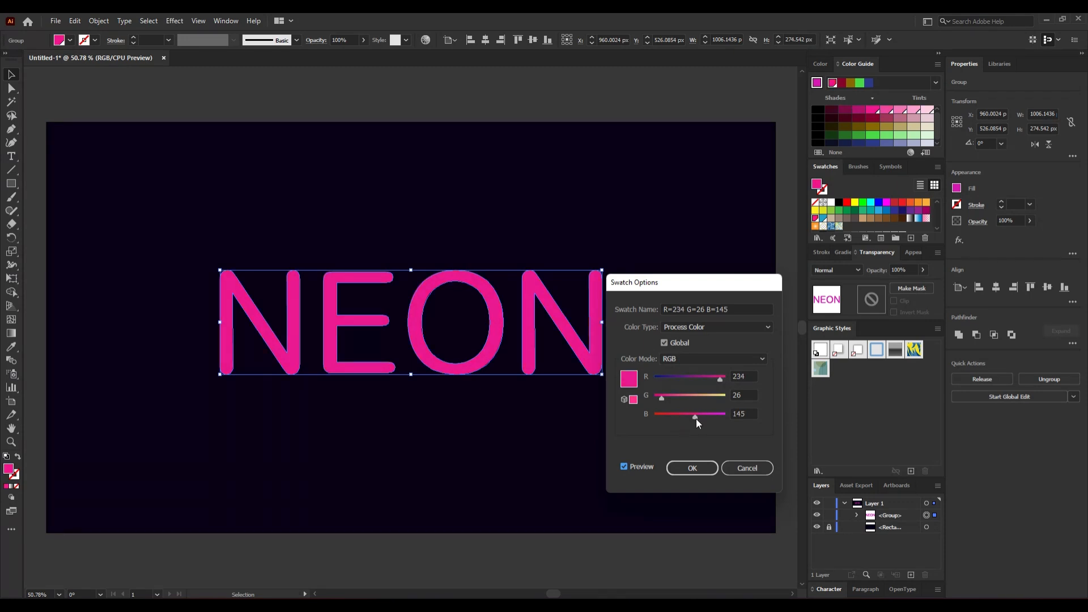
drag(696, 418, 701, 416)
click(691, 472)
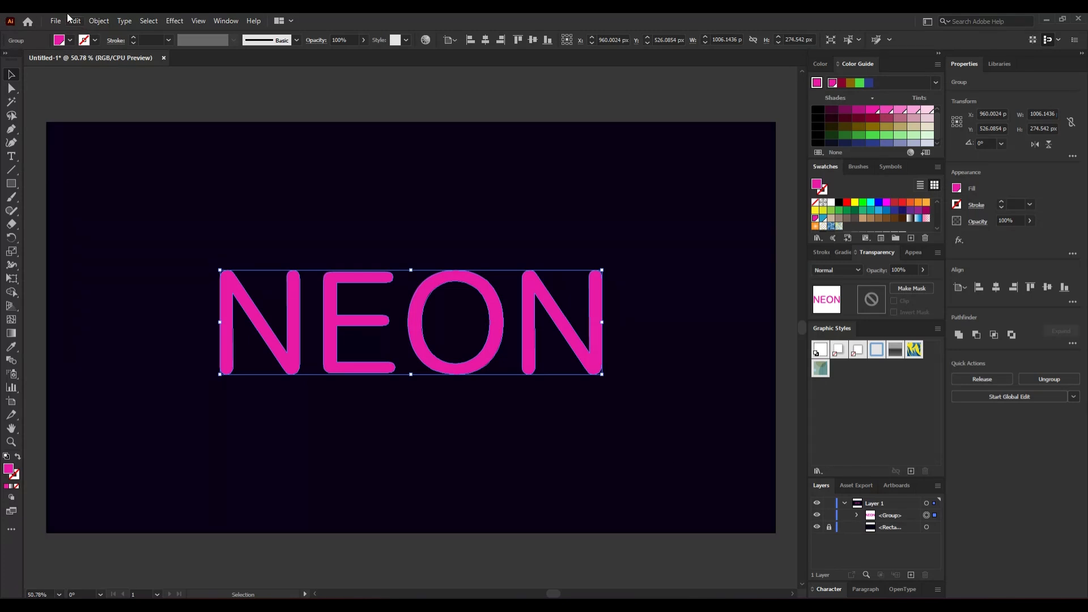
Offset the letter paths by -6 px with miter joins and a miter limit of 4
click(99, 23)
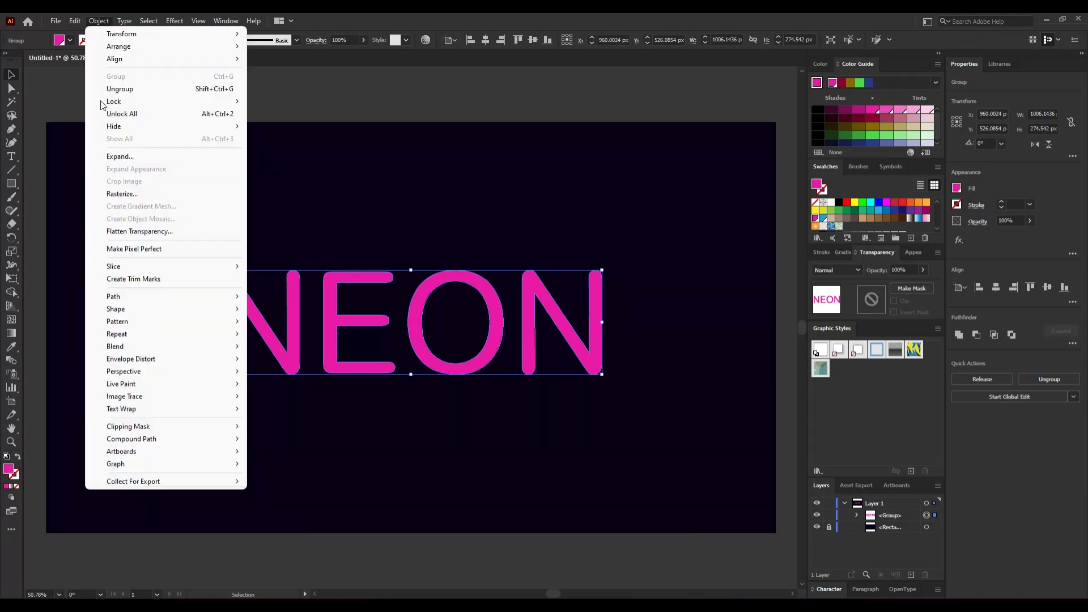
mouse_move(146, 304)
click(340, 338)
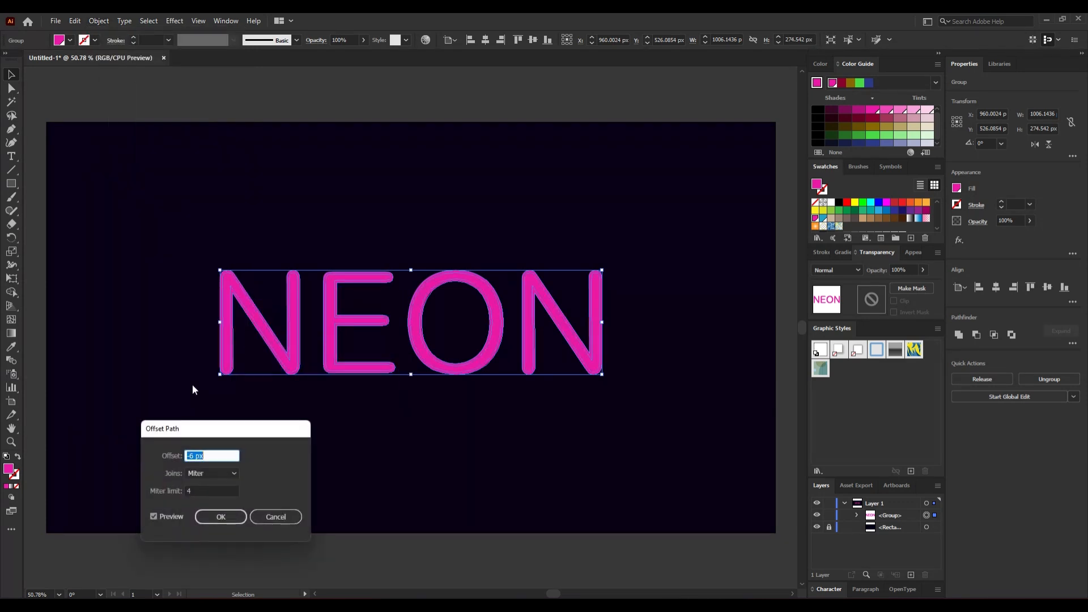
click(221, 518)
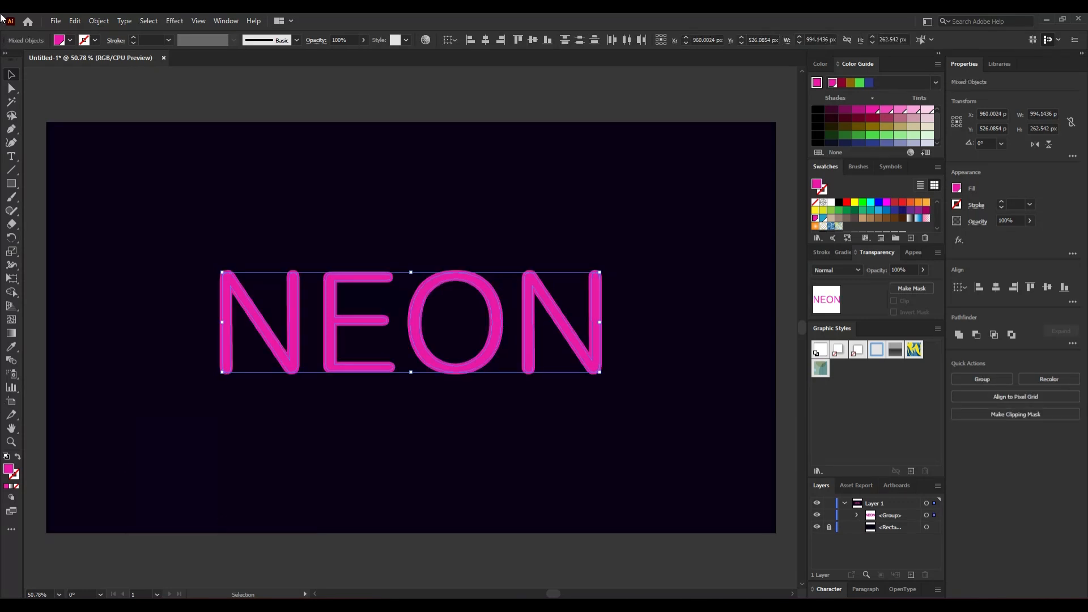
Ungroup the NEON letters so the inner offset paths and outer outlines are separate objects
right_click(150, 257)
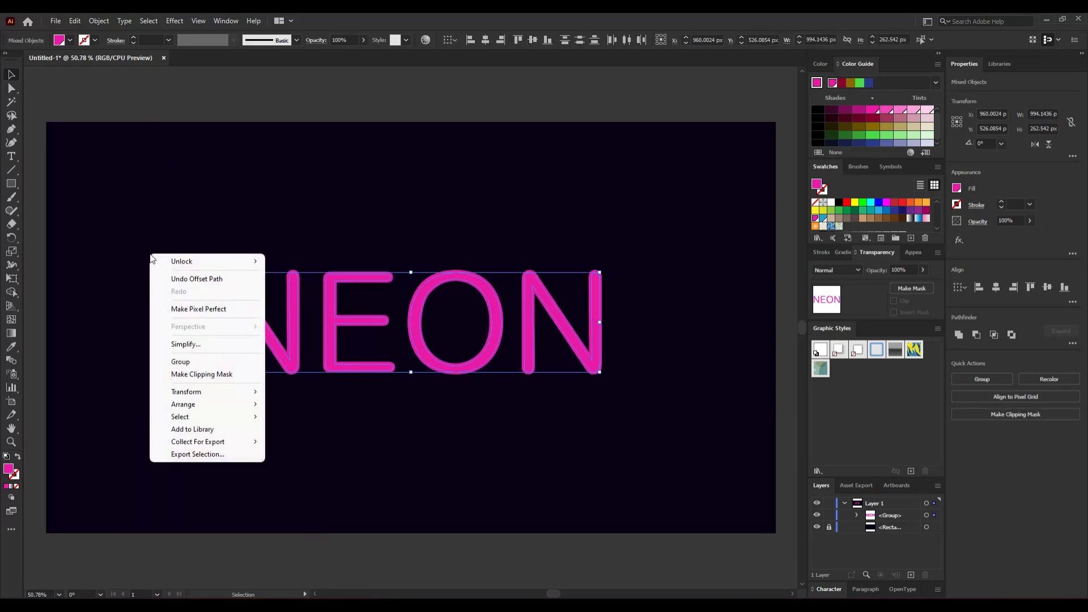
click(381, 454)
click(345, 366)
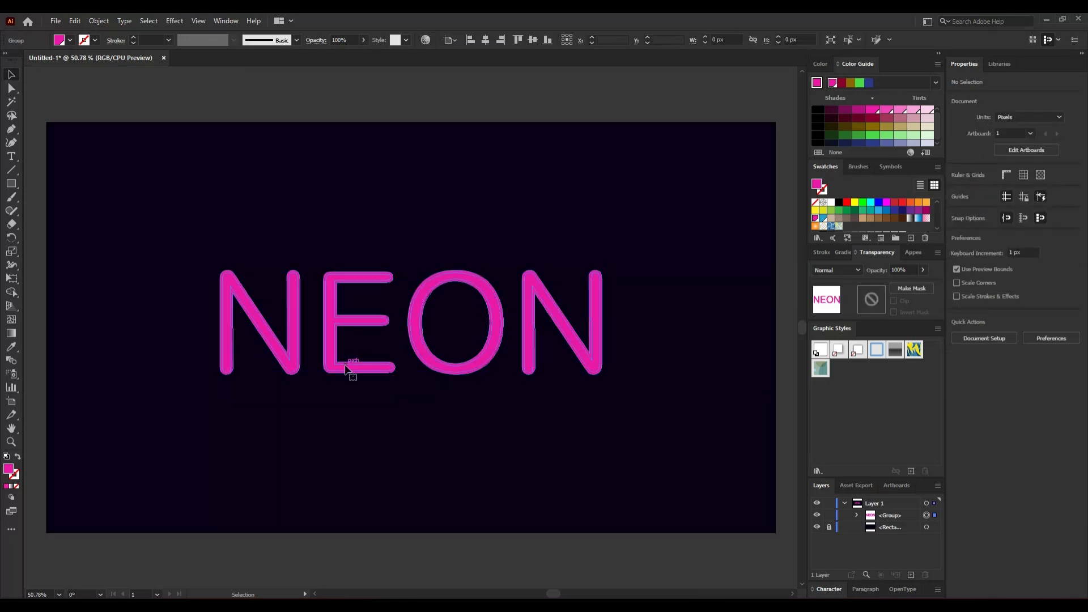
right_click(345, 366)
click(422, 480)
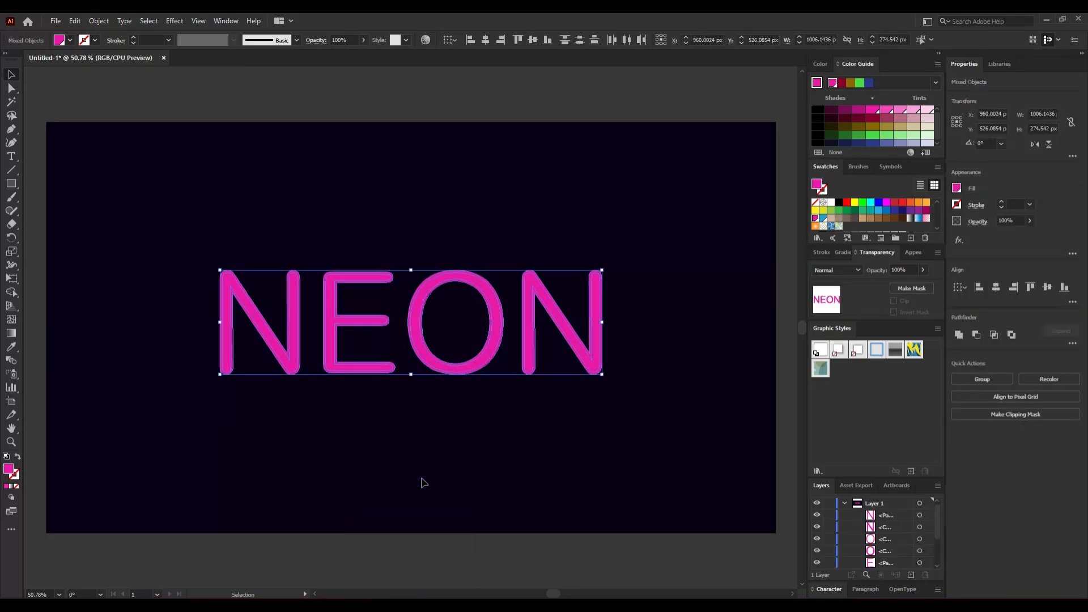
Group the four thin inner offset letters and move the group directly below the original word
click(355, 311)
click(226, 315)
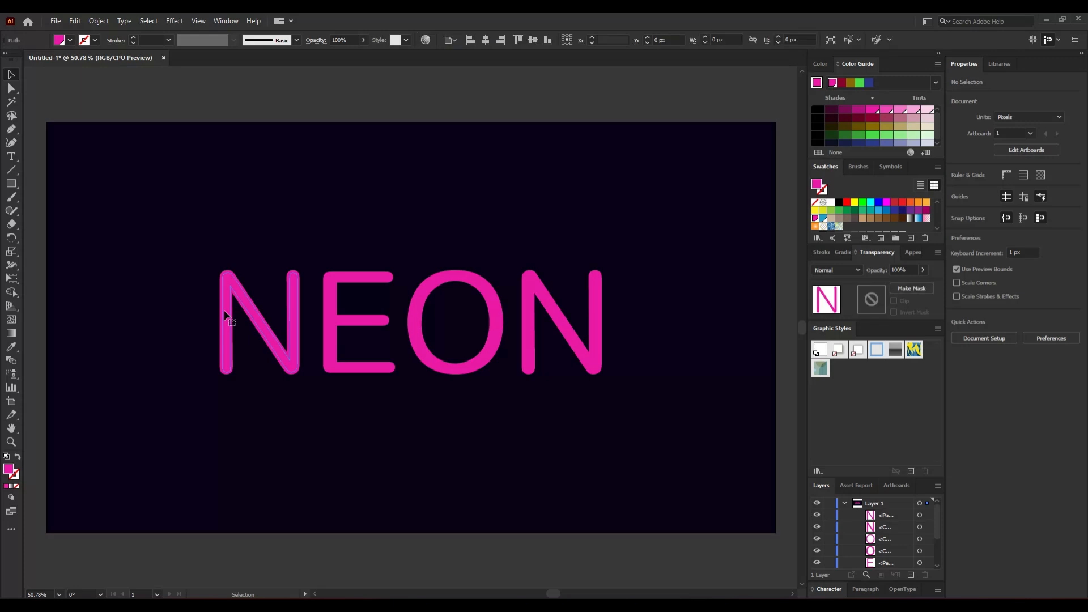
shift+click(327, 315)
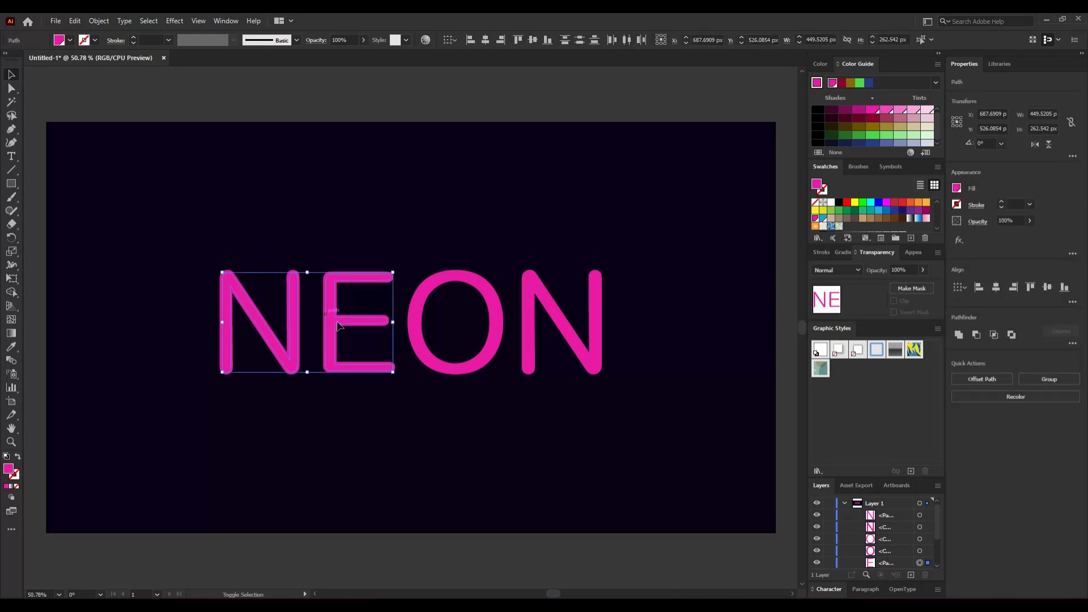
shift+click(423, 353)
shift+click(586, 355)
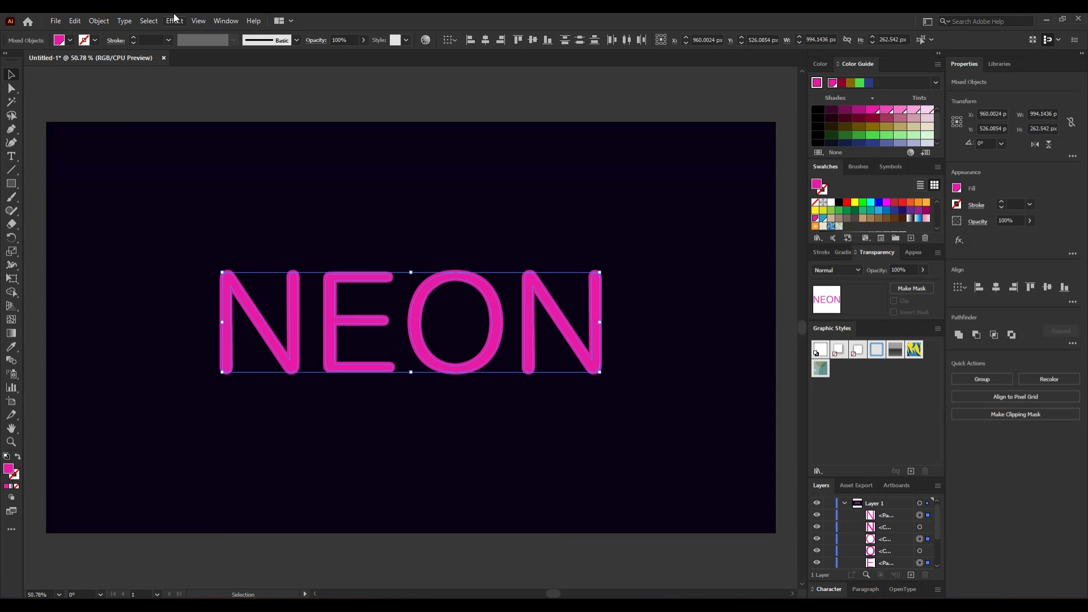
click(98, 21)
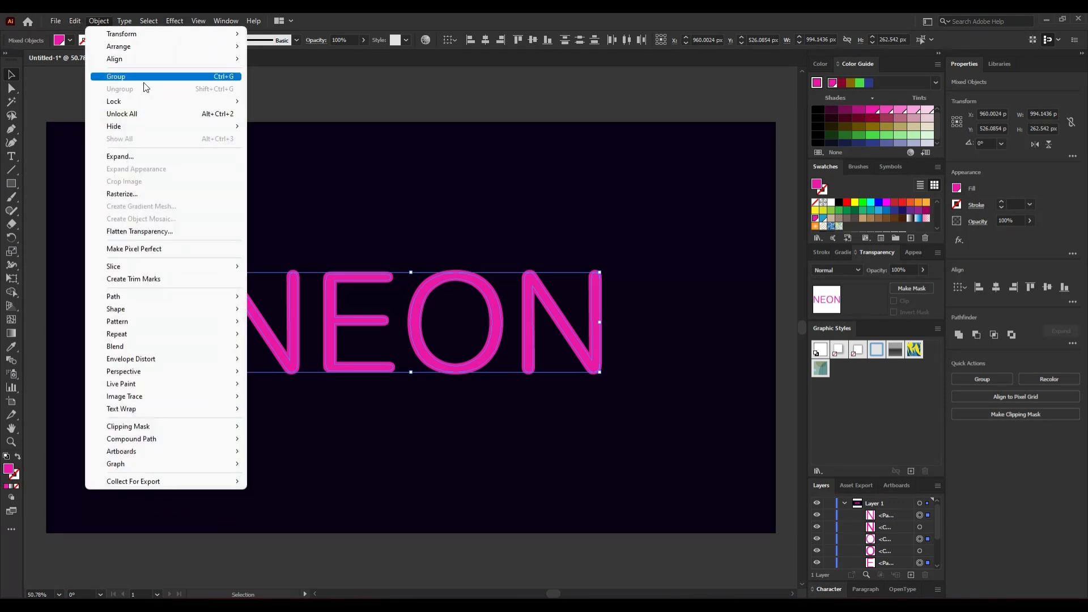
click(143, 81)
drag(347, 370, 356, 489)
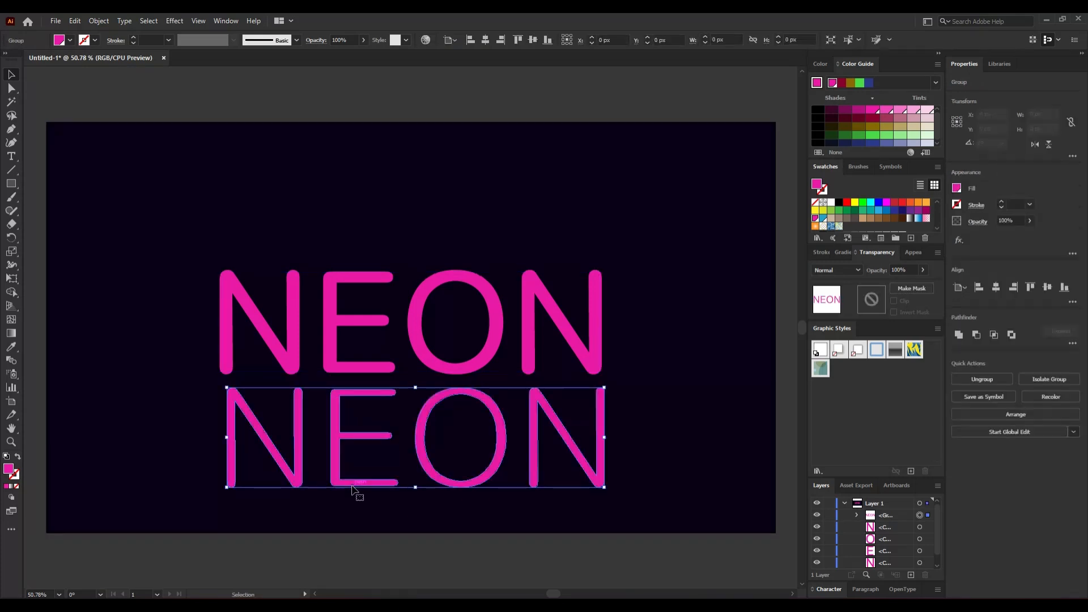
Group the four thick outer NEON letters of the upper word
click(340, 335)
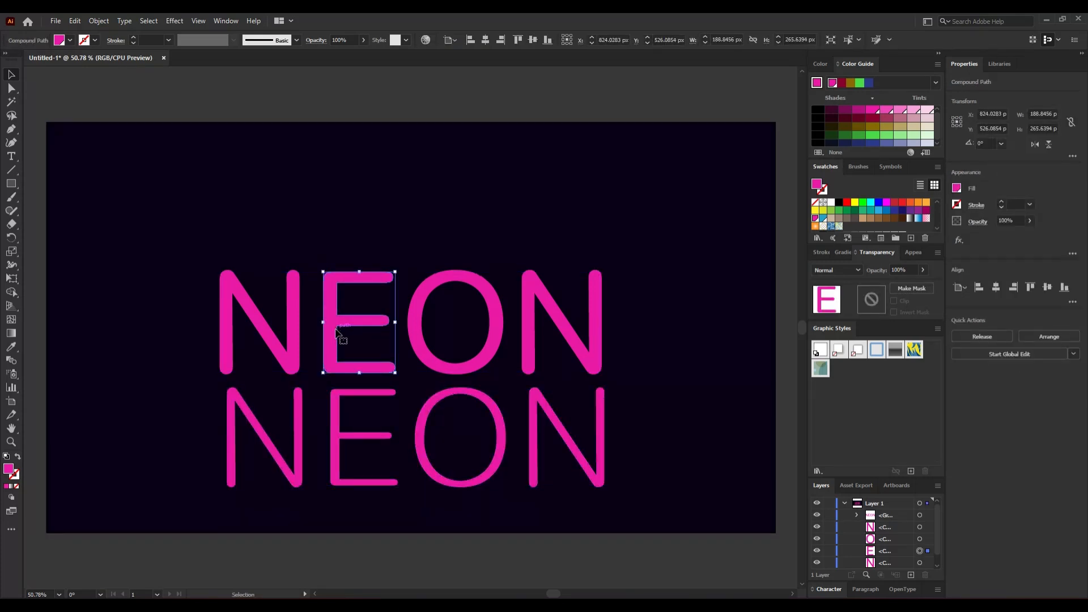
shift+click(299, 323)
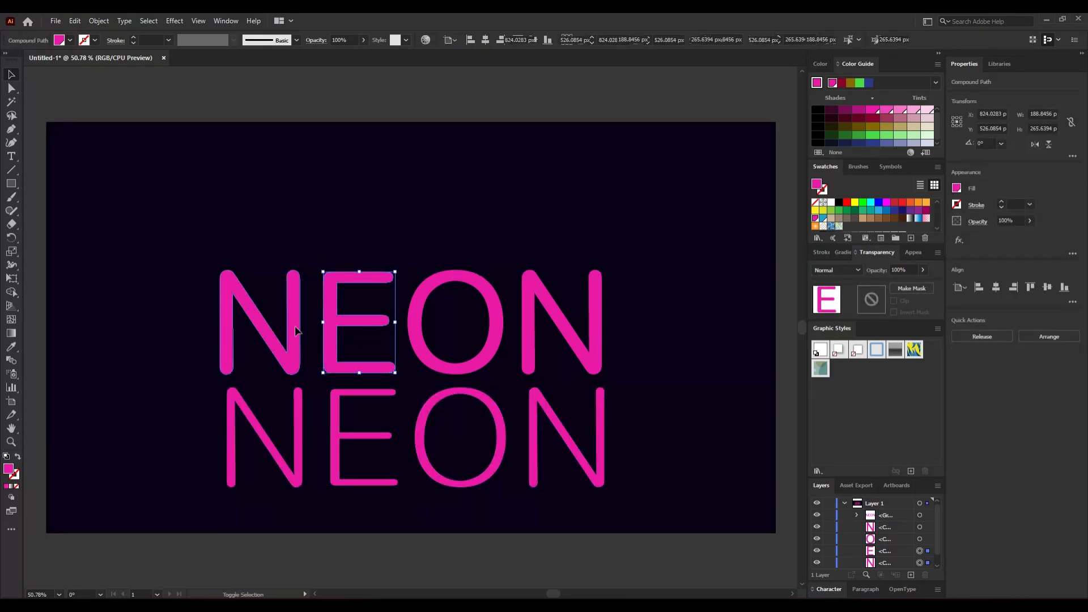
shift+click(465, 366)
shift+click(532, 317)
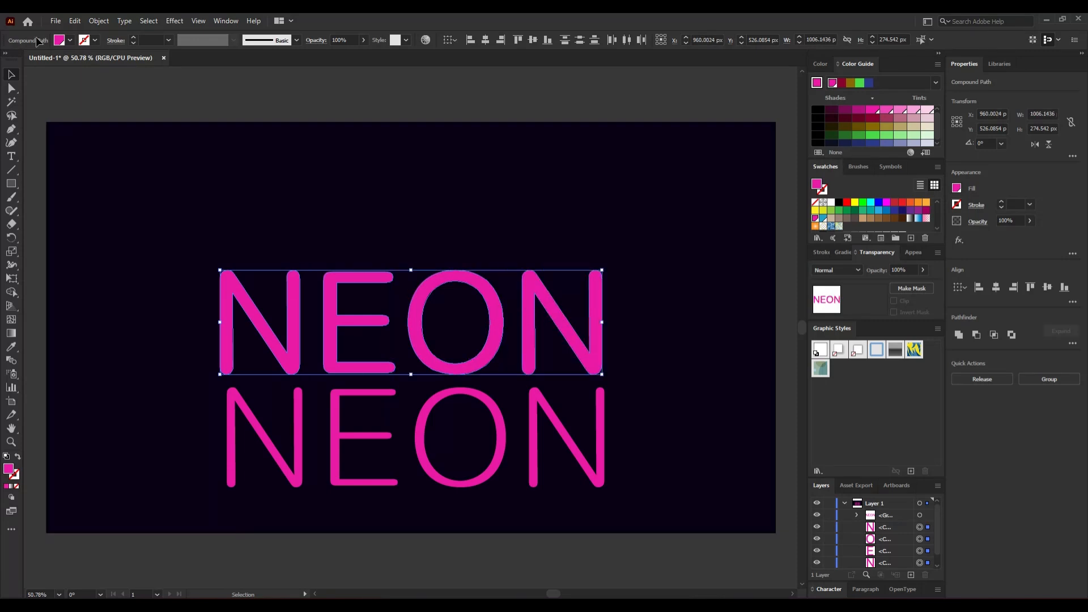
click(92, 23)
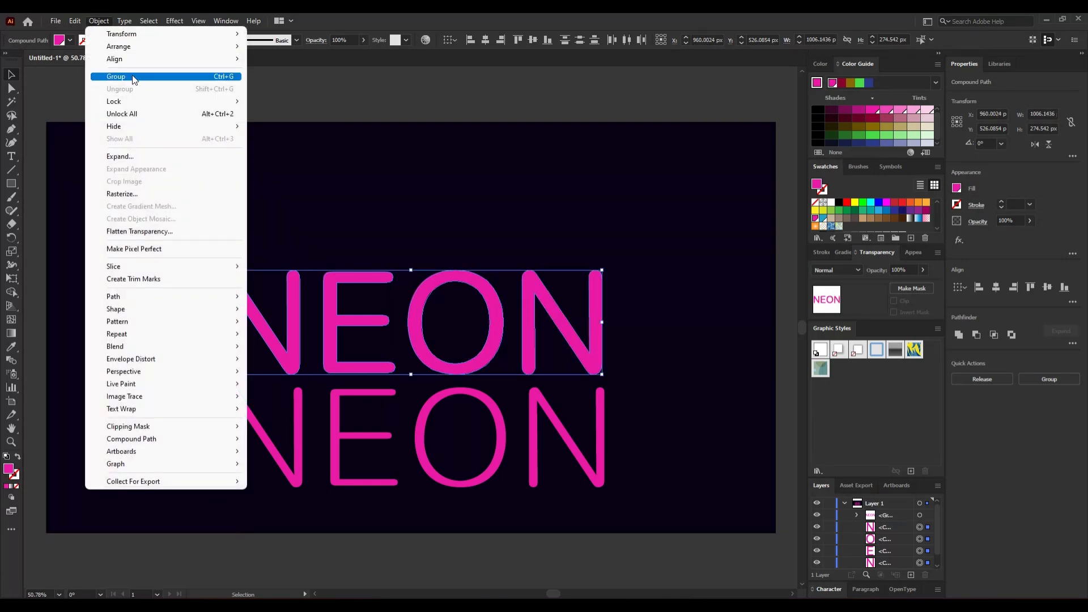
click(130, 75)
Align the thin and thick NEON groups on their vertical and horizontal centers so they overlap
drag(344, 185, 664, 470)
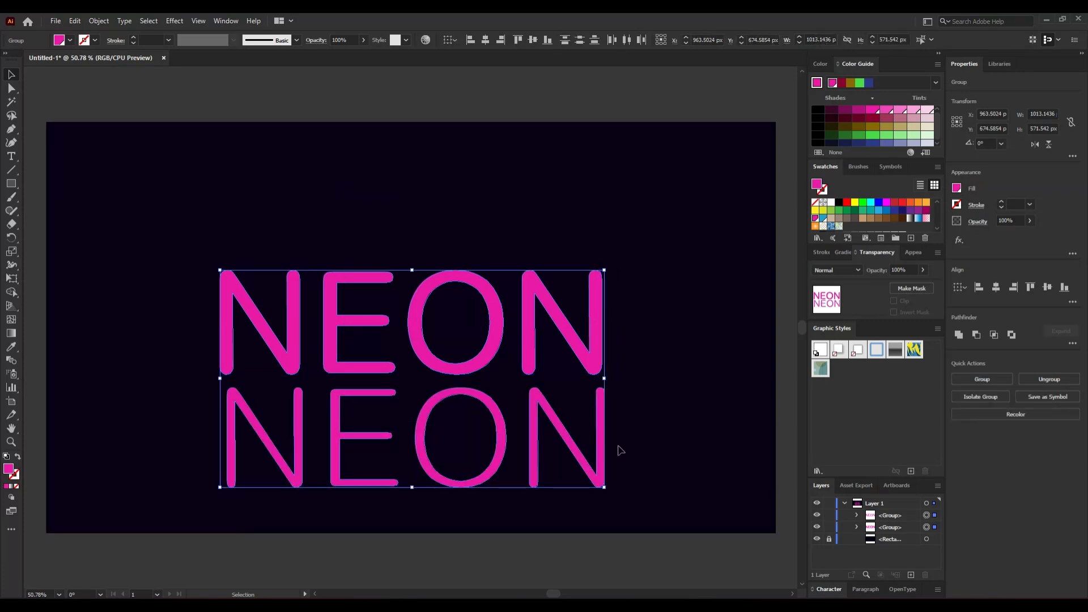
click(529, 41)
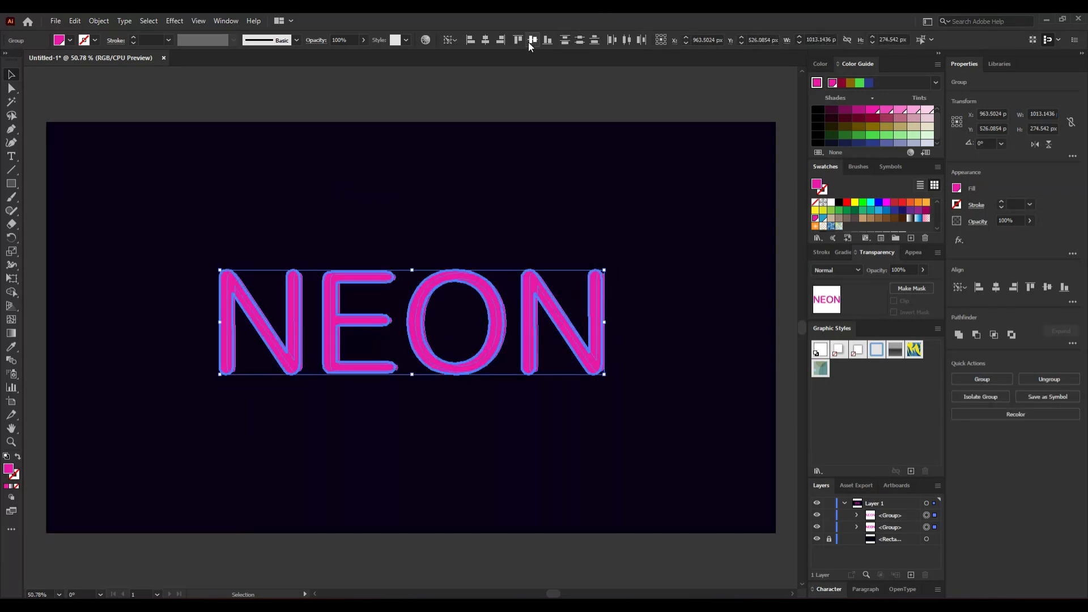
click(485, 41)
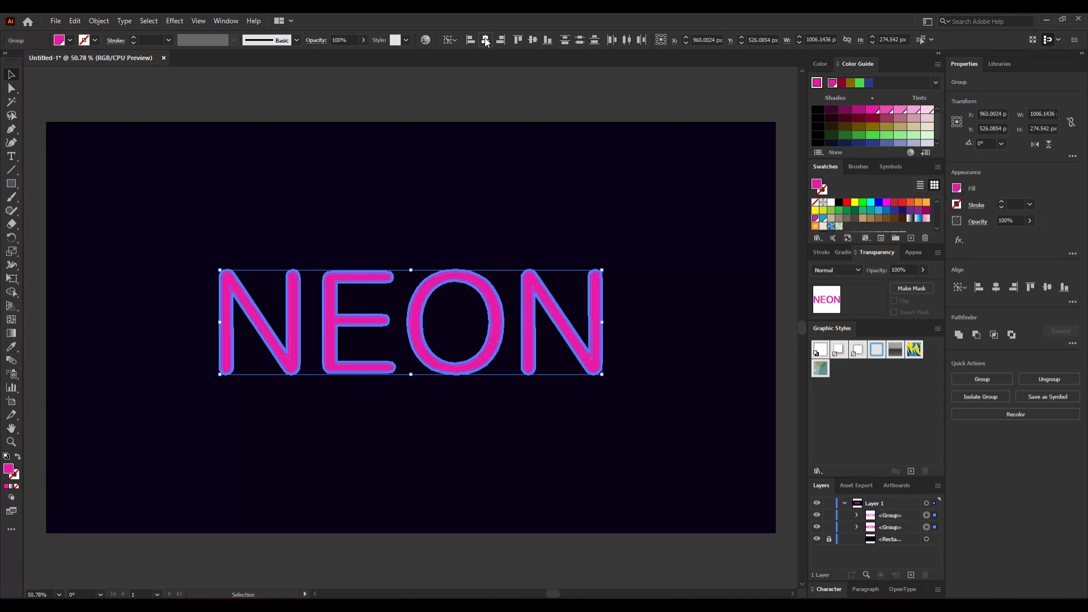
click(666, 209)
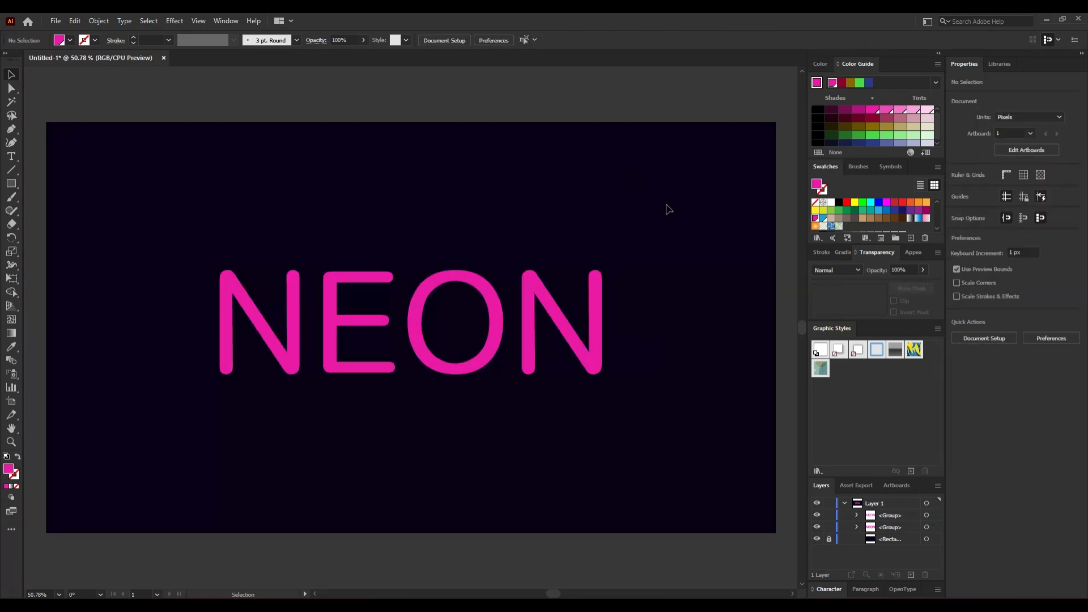
Recolor the thin inner NEON group with the light pink tint, third lighter than the base magenta
click(493, 346)
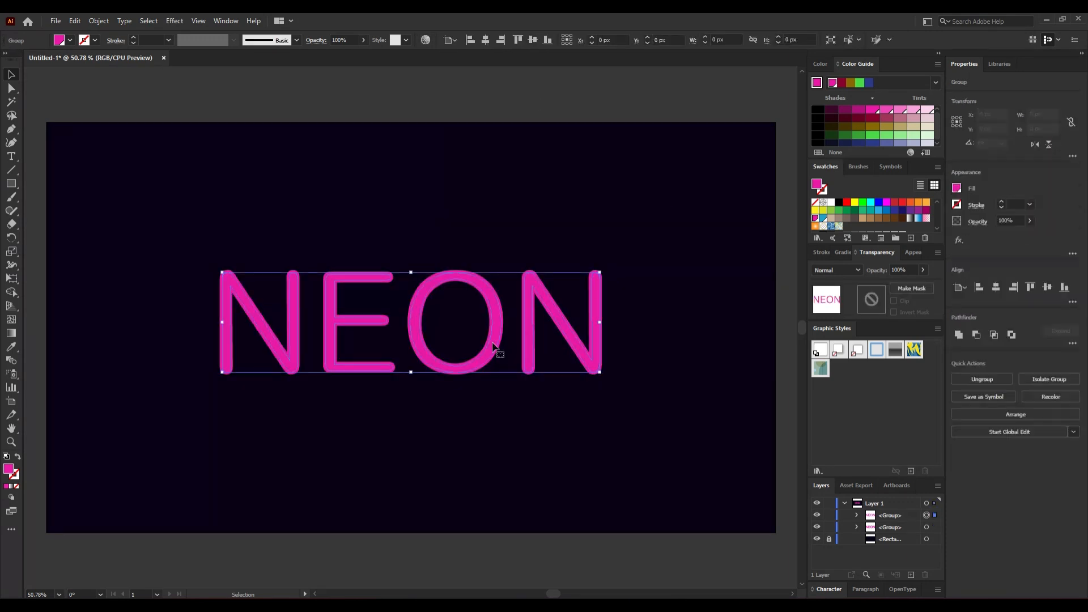
click(914, 110)
click(628, 225)
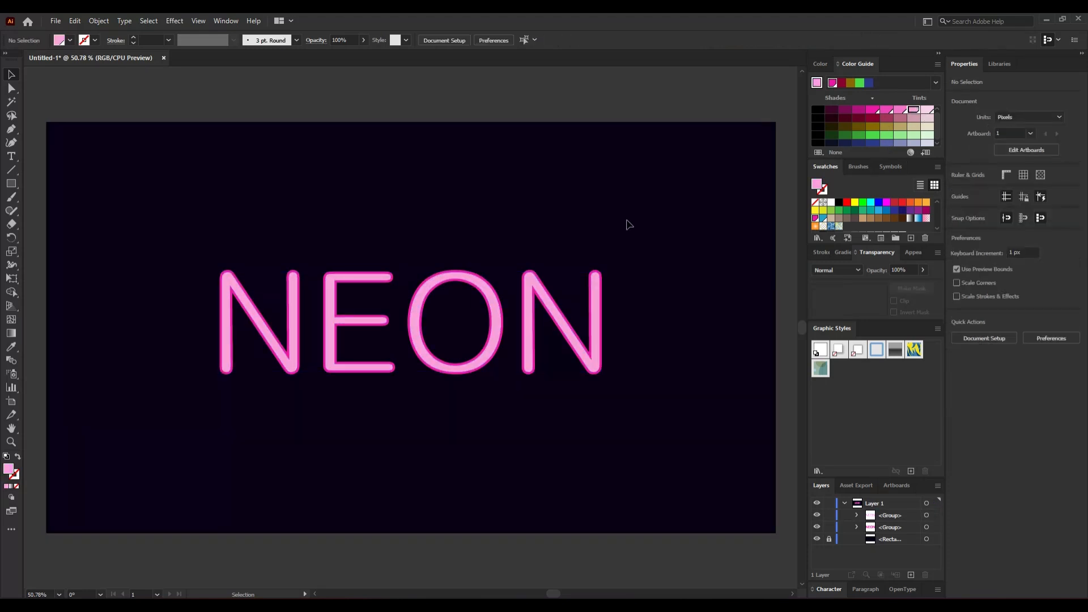
Apply a Gaussian Blur with a radius of 6 pixels to the thick outer NEON group
click(441, 375)
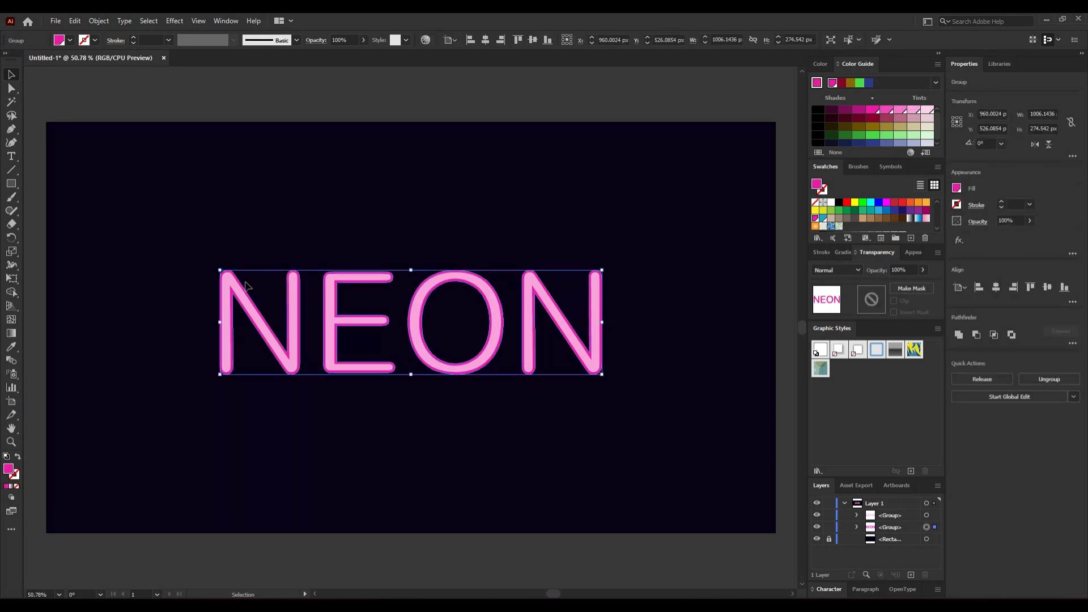
click(176, 22)
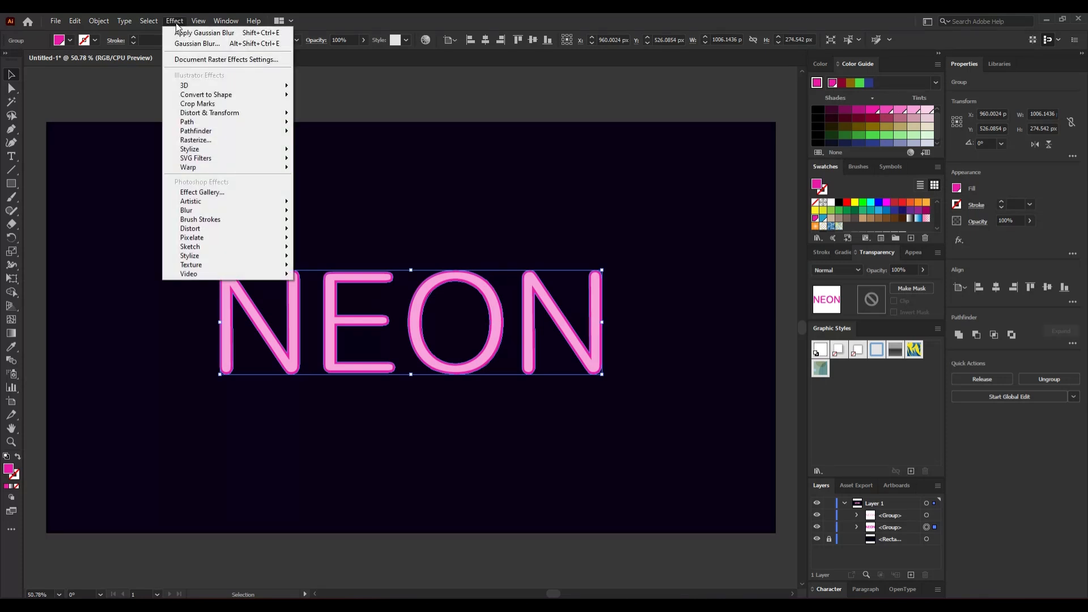
mouse_move(227, 211)
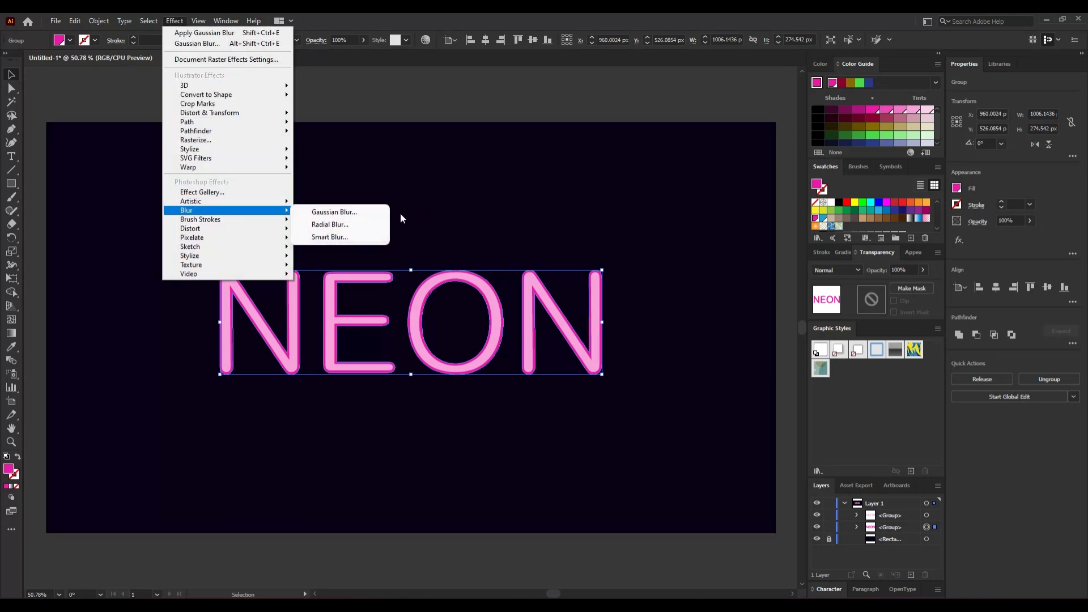
click(350, 212)
click(282, 454)
key(Down)
key(Down)
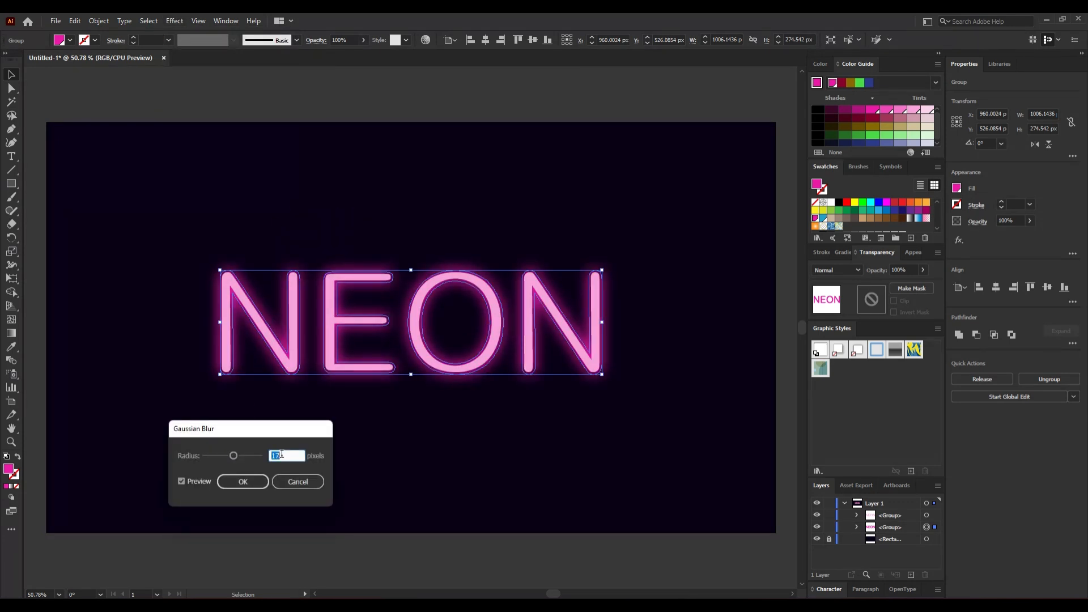
key(Down)
key(Down)
key(Down)
key(Down)
key(Down)
key(Down)
key(Down)
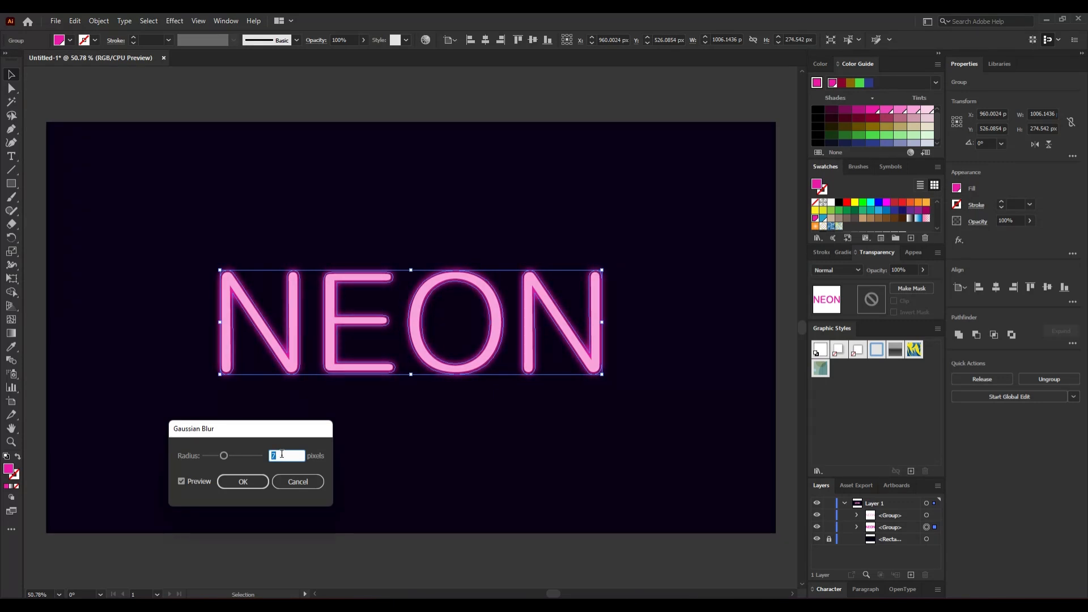
key(Down)
click(257, 485)
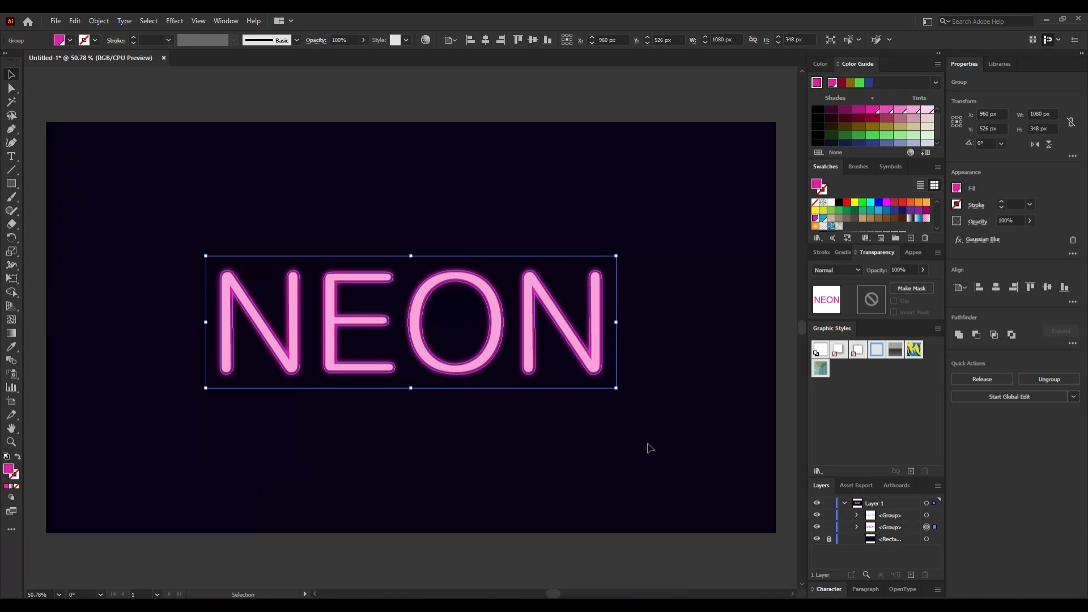
click(514, 446)
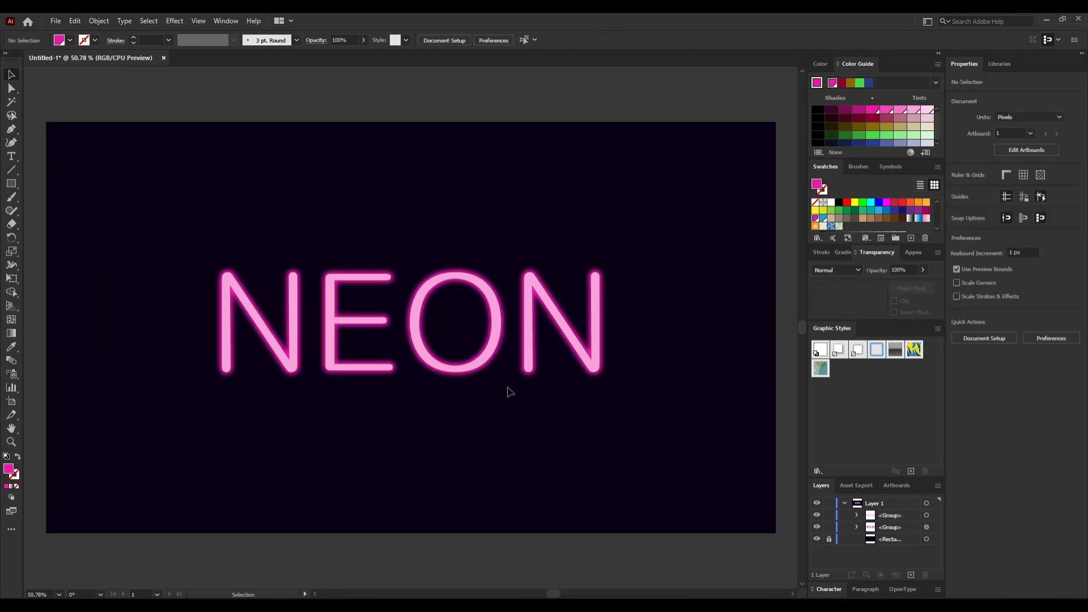
Apply a Gaussian Blur with a radius of 1 pixel to the light pink inner NEON group
click(475, 369)
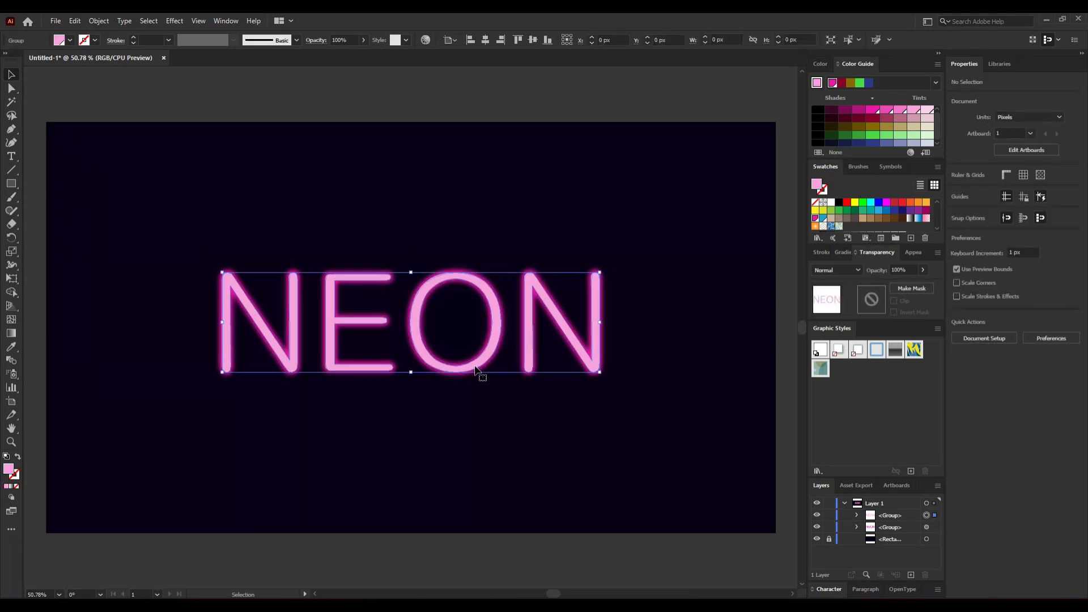
click(177, 21)
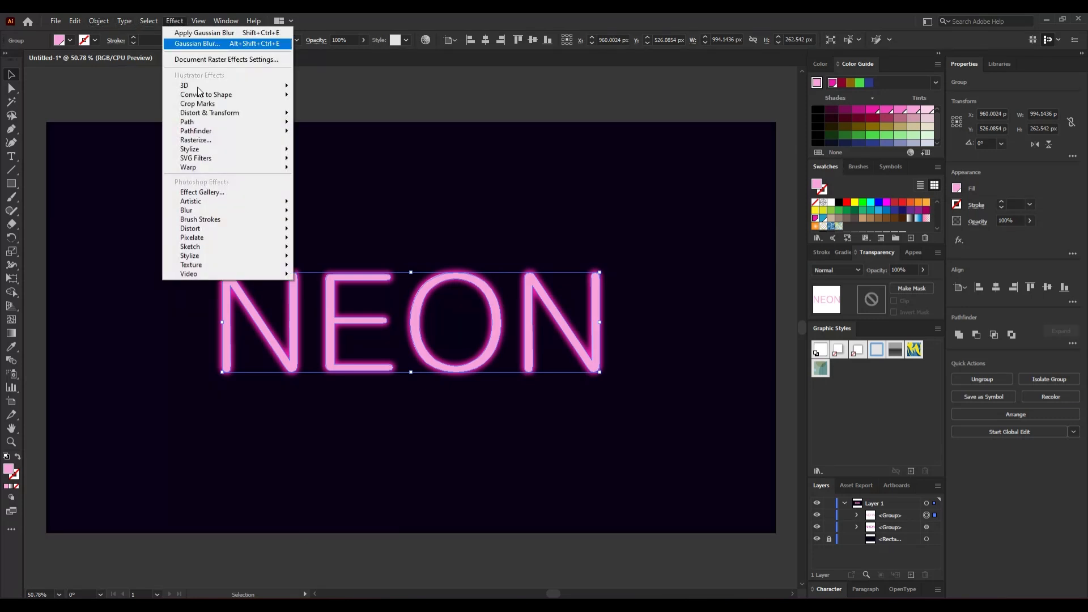
mouse_move(238, 211)
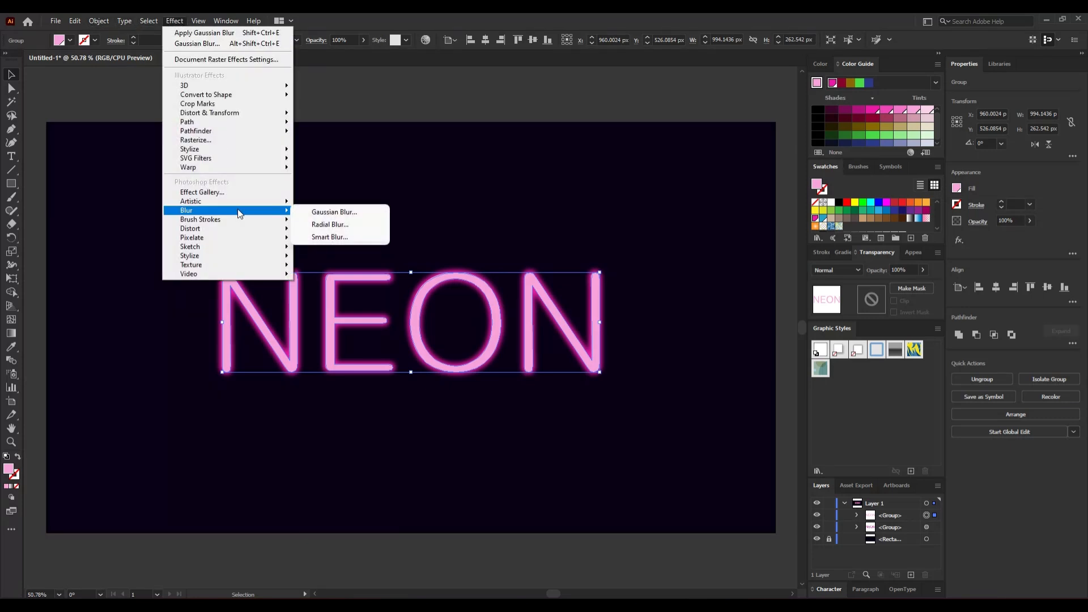
click(364, 211)
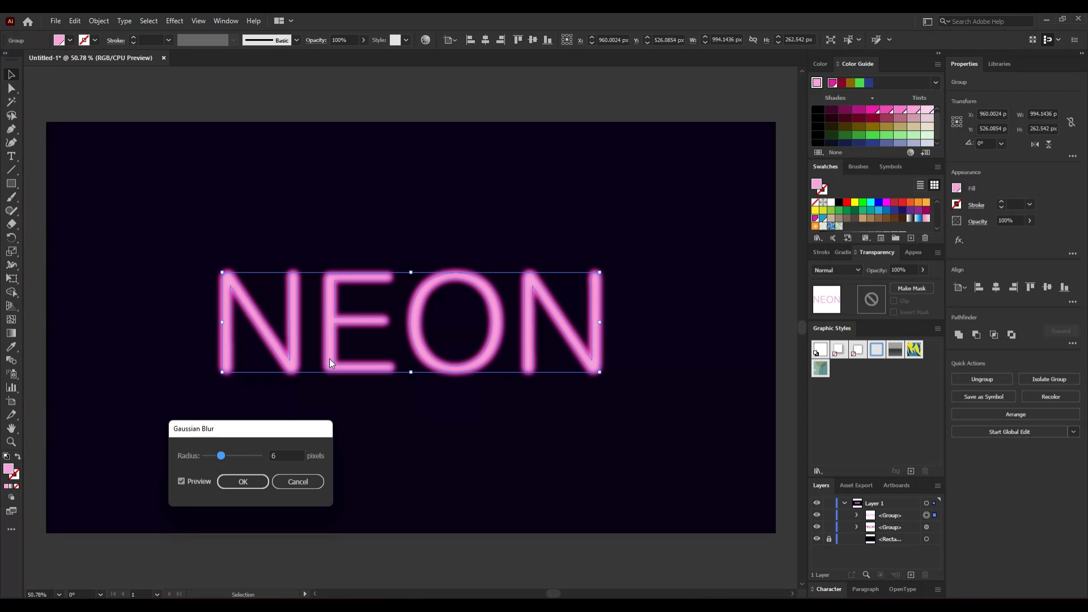
double_click(286, 455)
text(3)
key(Down)
key(Down)
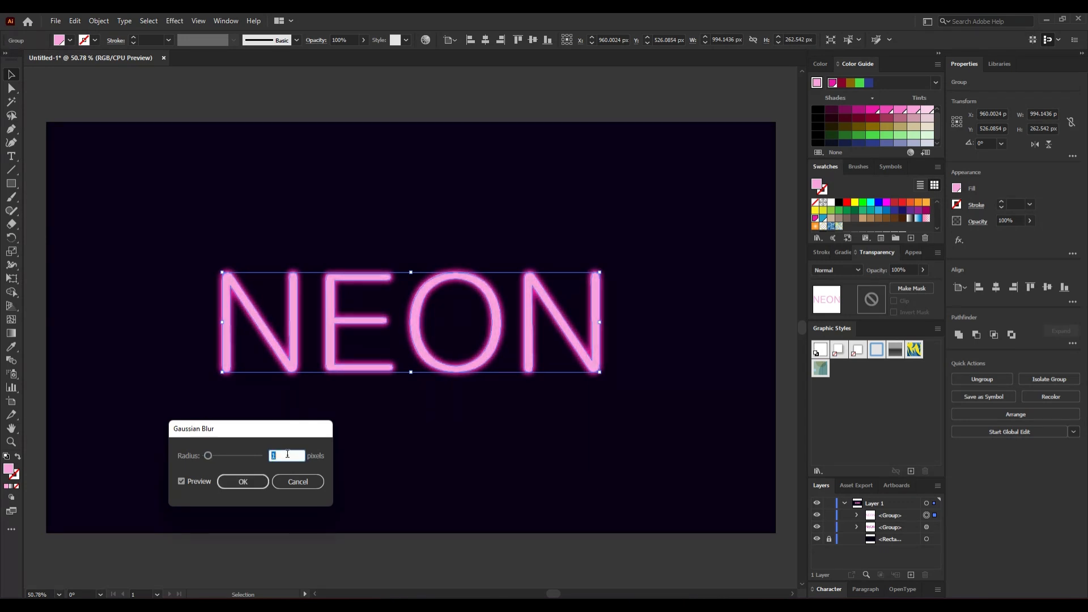
click(232, 482)
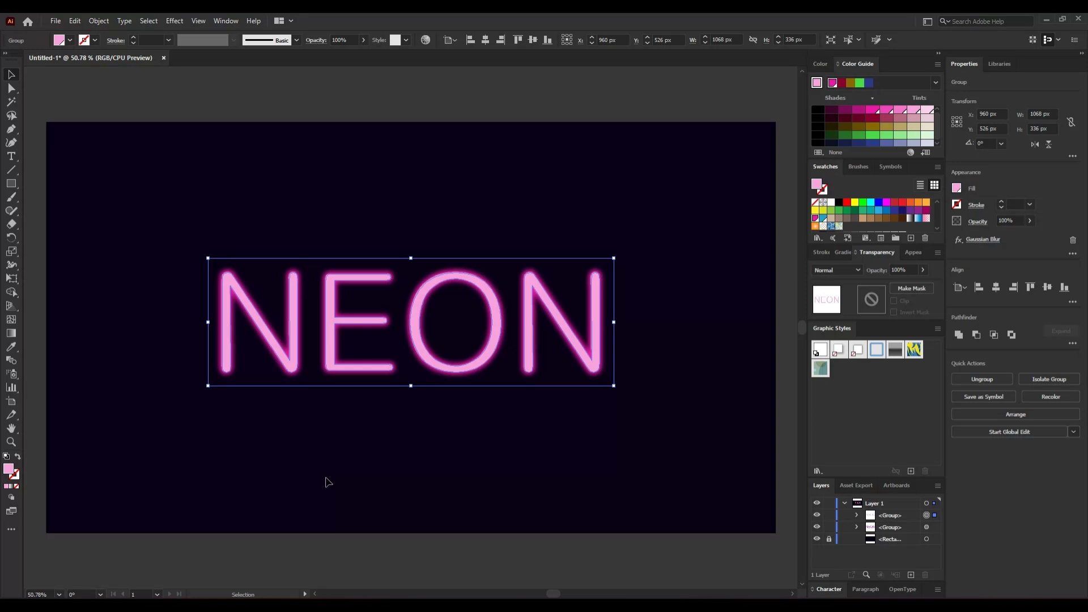
click(517, 417)
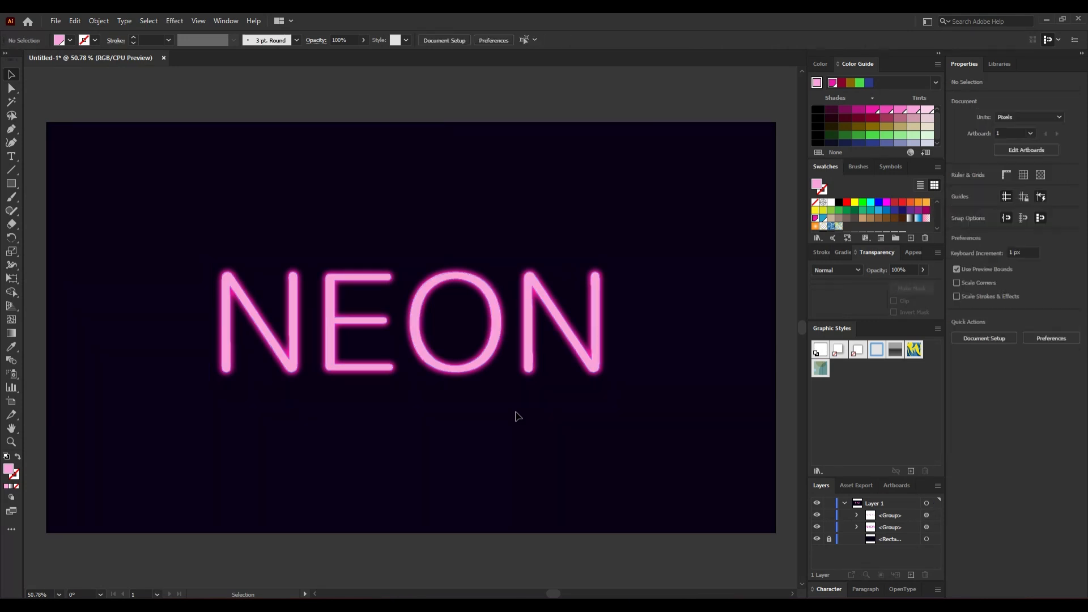
Duplicate the blurred magenta outer NEON group by copying it and pasting the copy in front
click(462, 380)
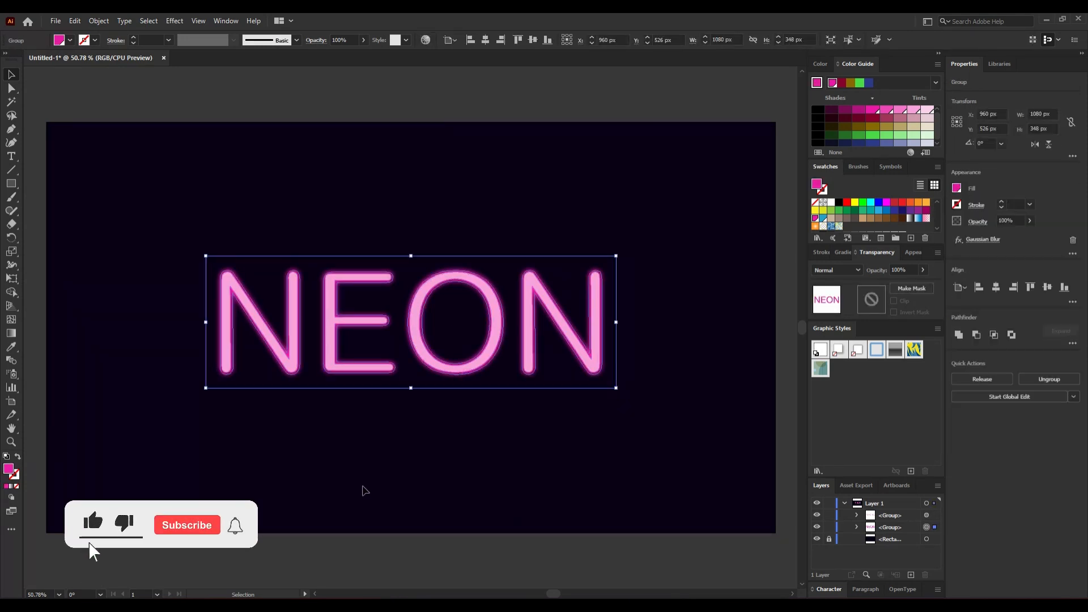
click(77, 21)
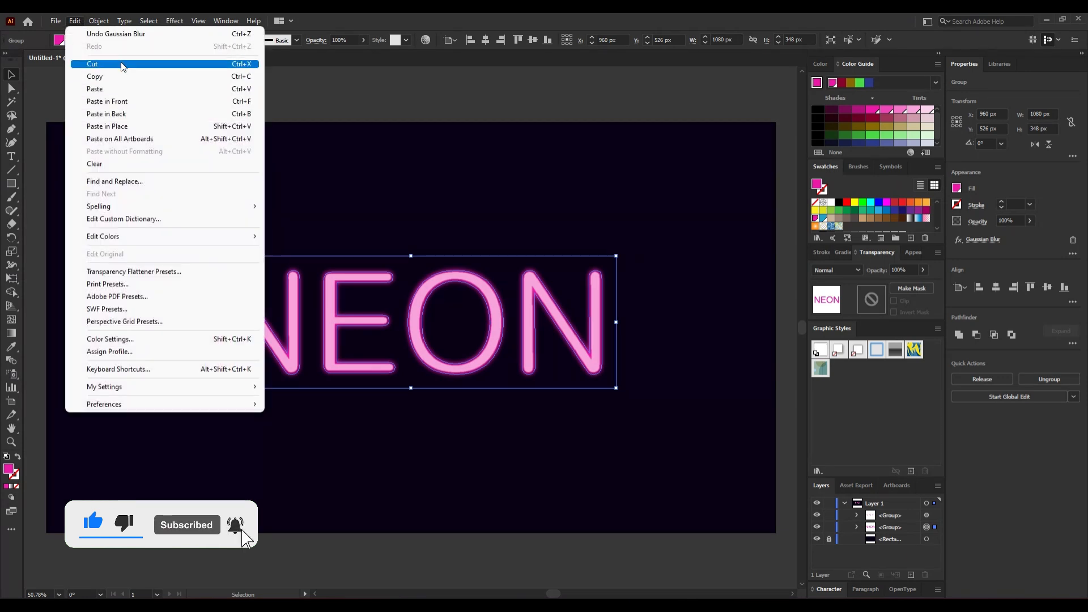
click(122, 77)
click(75, 21)
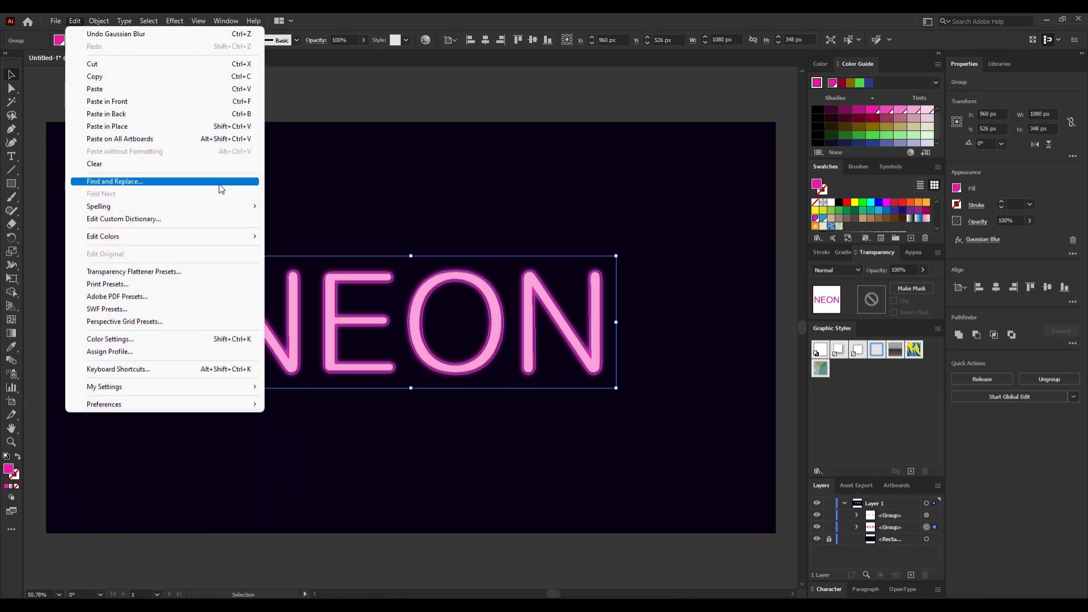
click(181, 101)
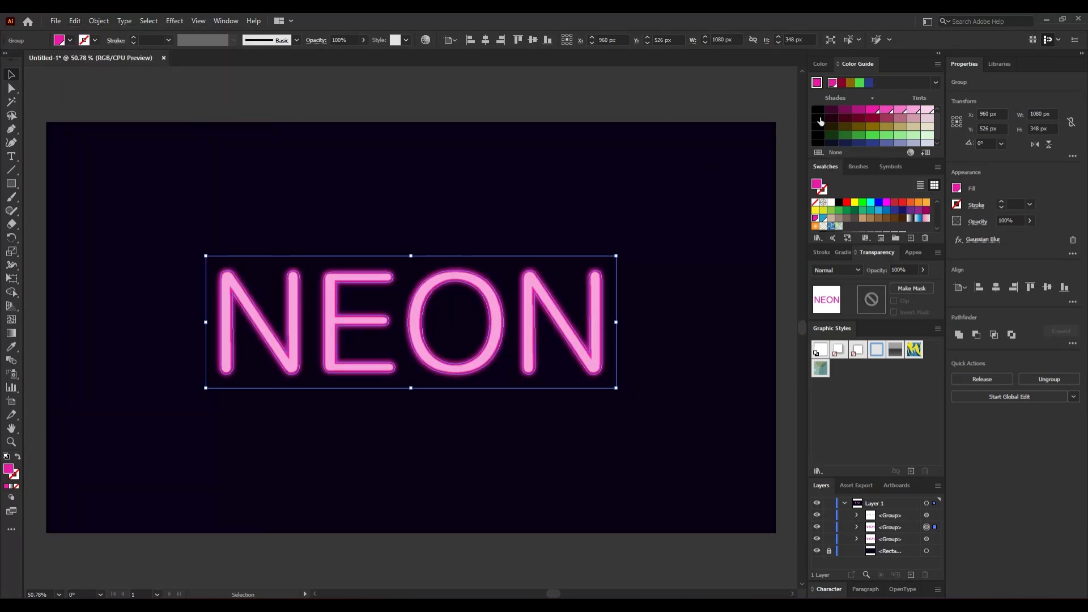
Edit the Gaussian Blur of the pasted magenta group, setting its radius to 20 pixels
click(906, 252)
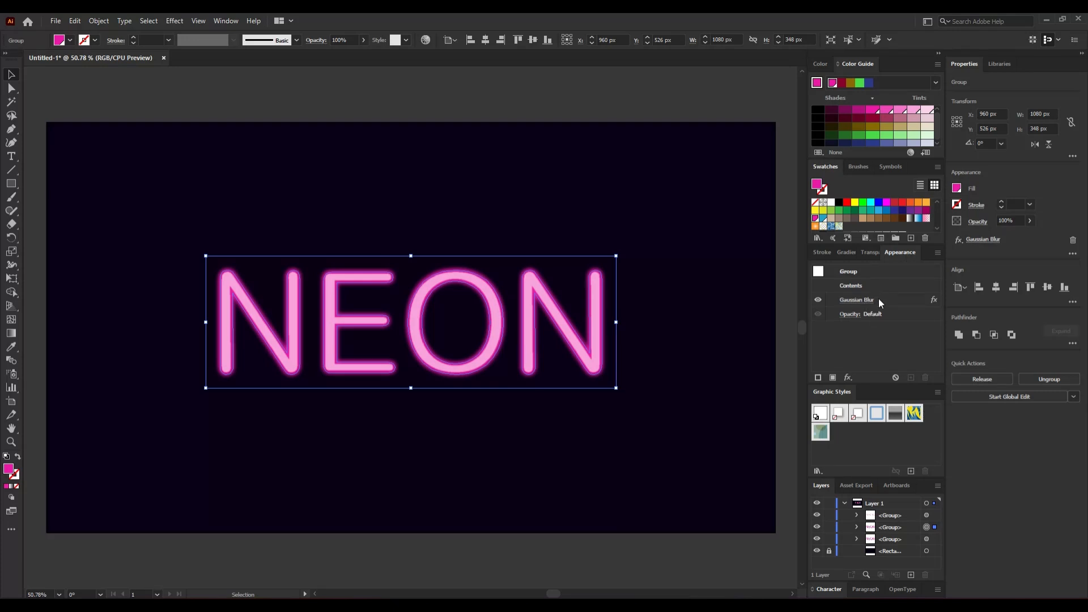
click(861, 302)
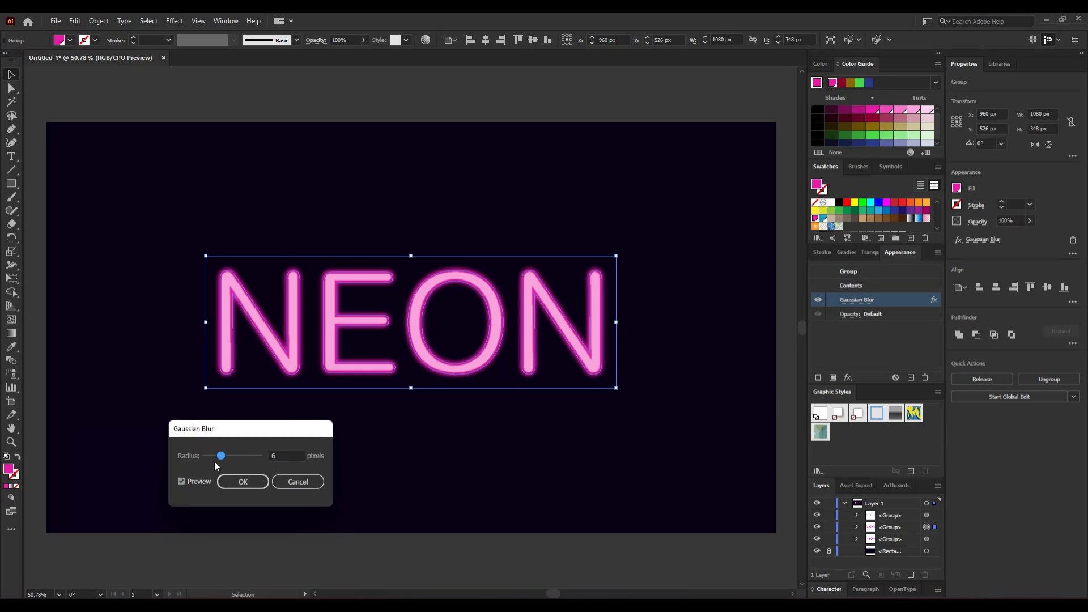
drag(221, 459, 233, 460)
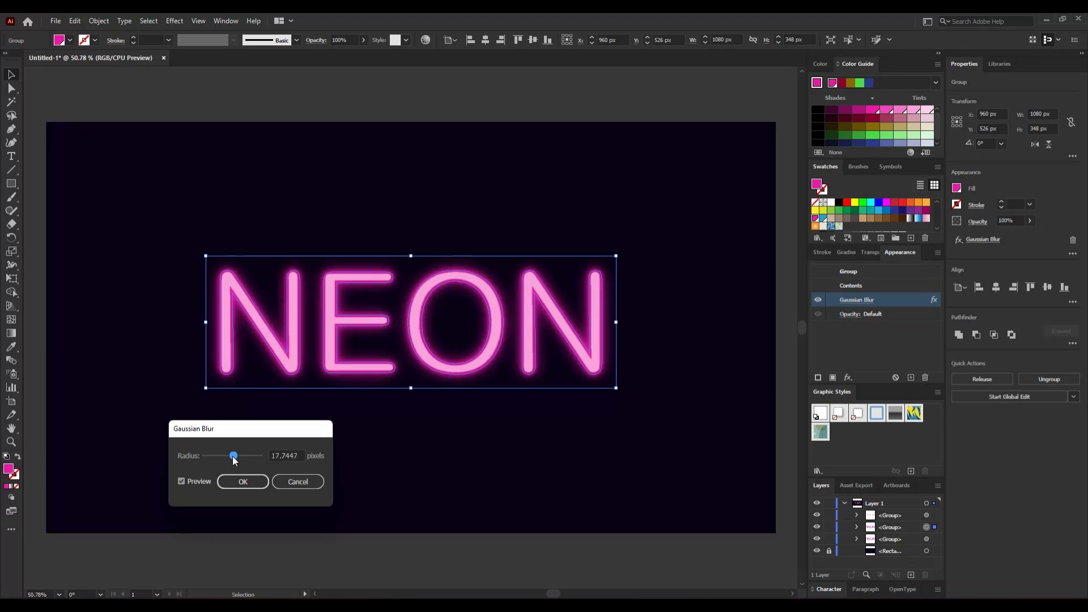
drag(234, 461, 233, 461)
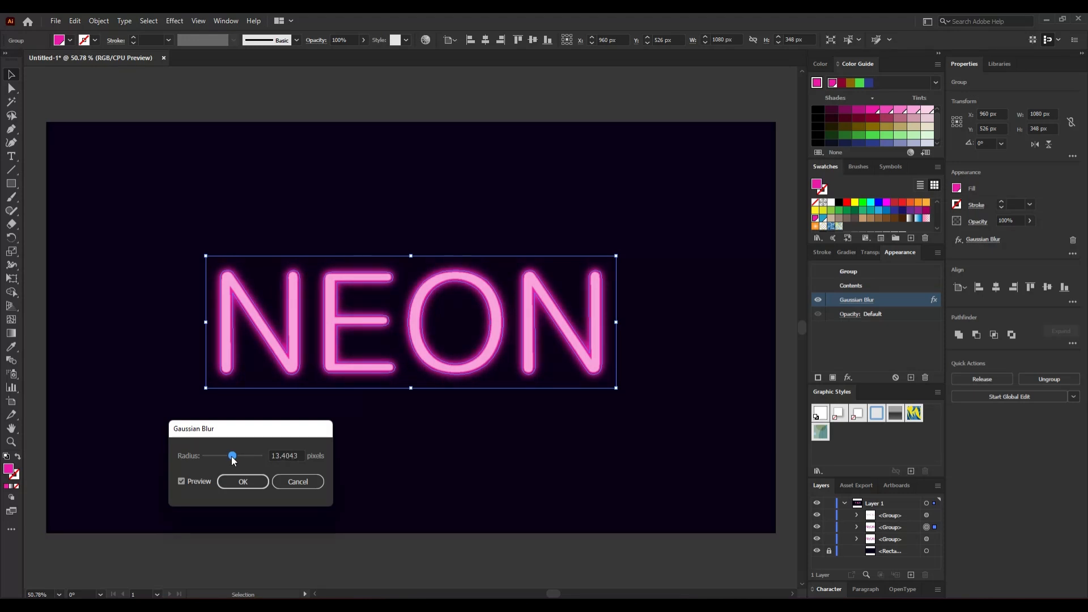
double_click(295, 455)
text(15)
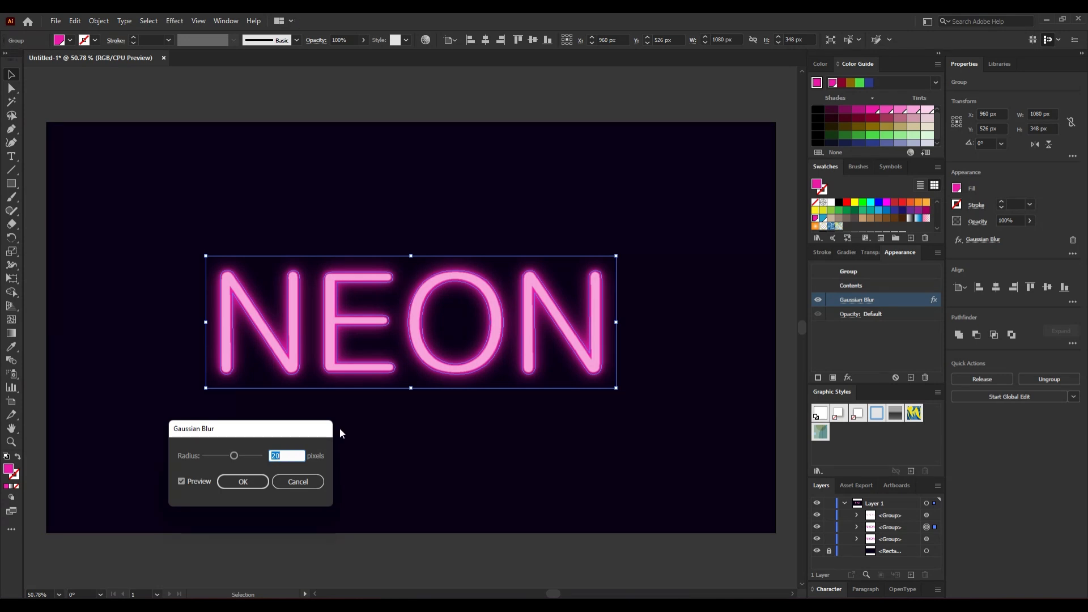
click(242, 481)
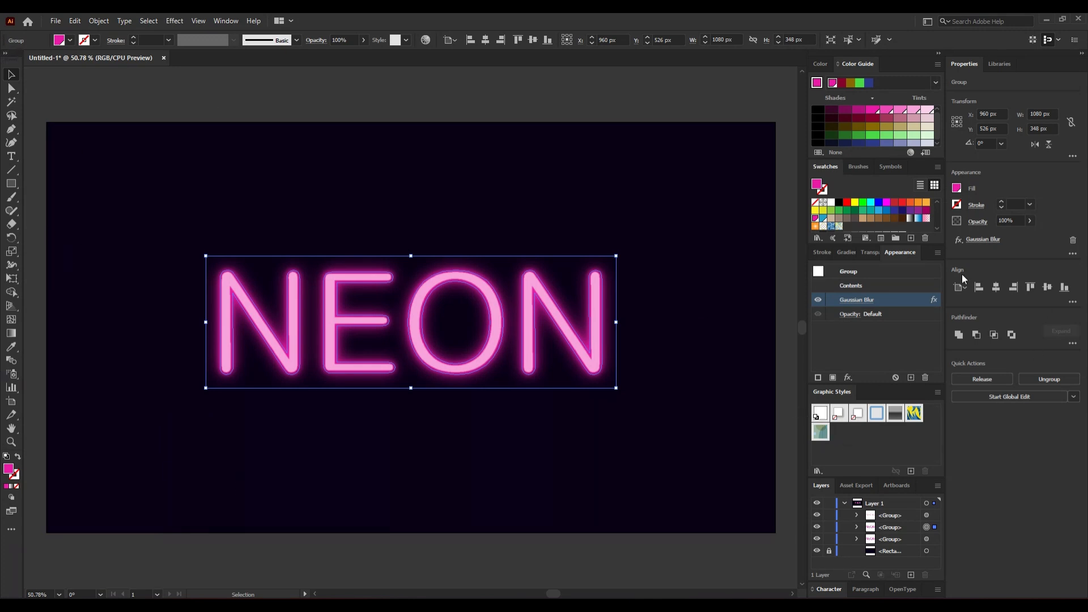
Lower the opacity of the pasted magenta glow group to 80% and deselect it
click(870, 253)
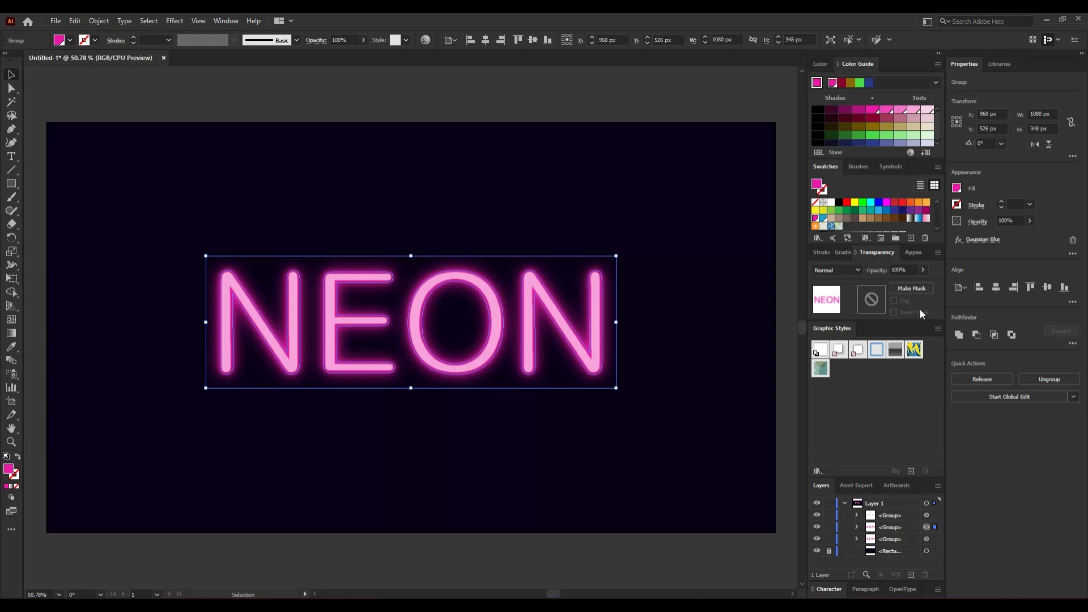
click(900, 270)
key(Down)
key(Down)
key(Down)
key(Down)
key(Down)
key(Down)
key(Down)
key(Down)
key(Down)
key(Down)
key(Down)
key(Down)
key(Down)
key(Down)
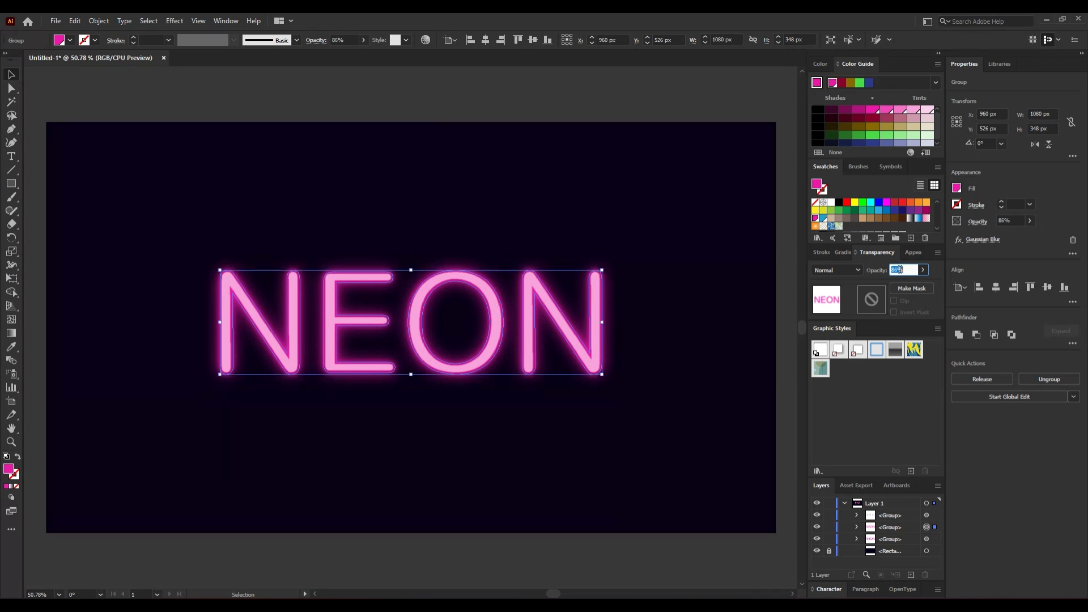
key(Down)
key(Down)
key(Down)
key(Down)
key(Down)
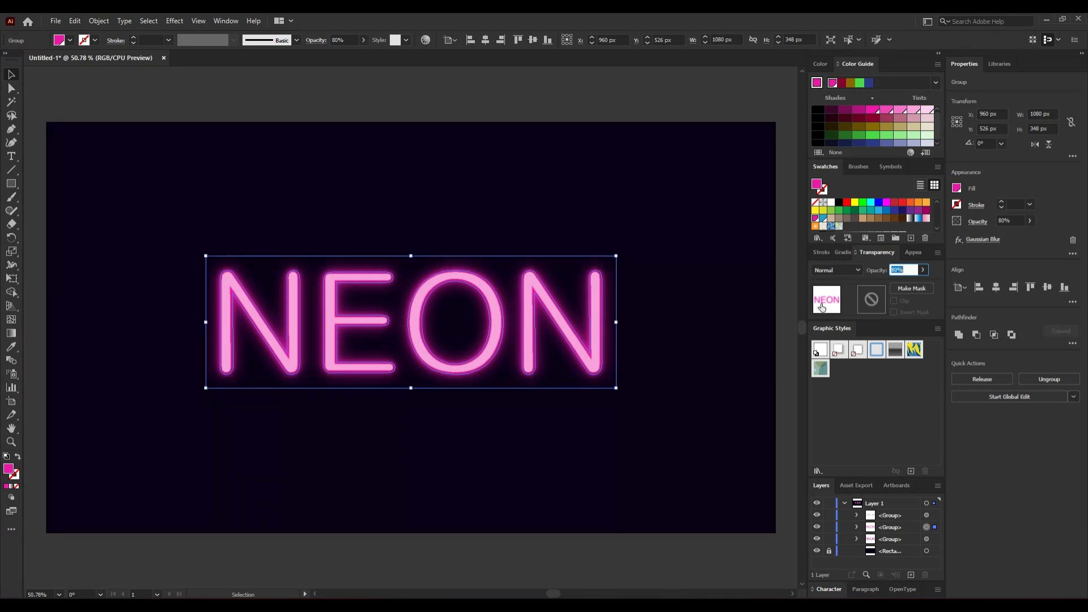
click(697, 424)
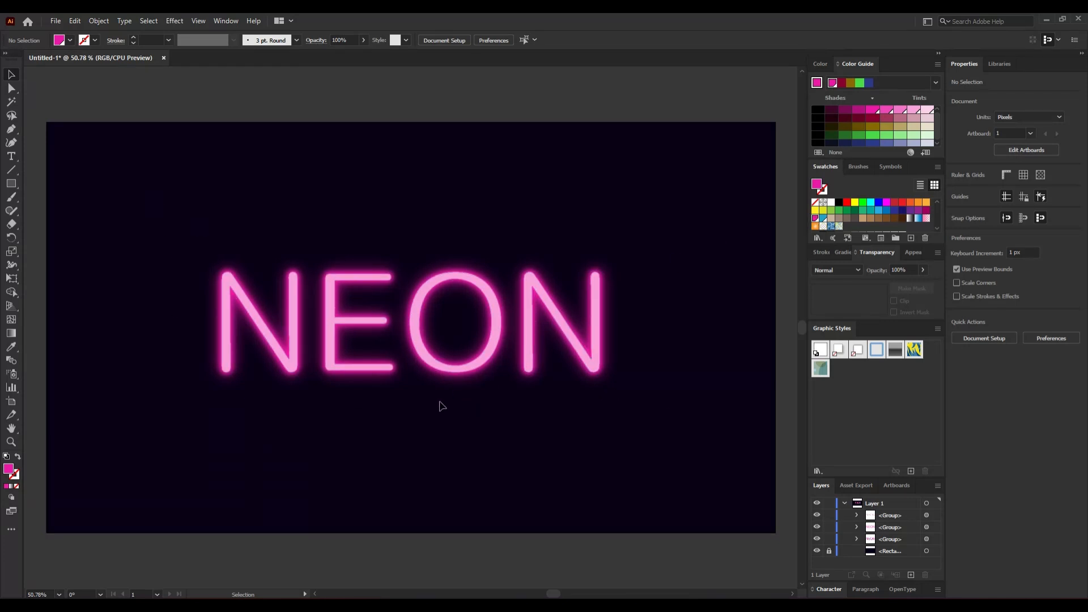
scroll(438, 400, up, 1)
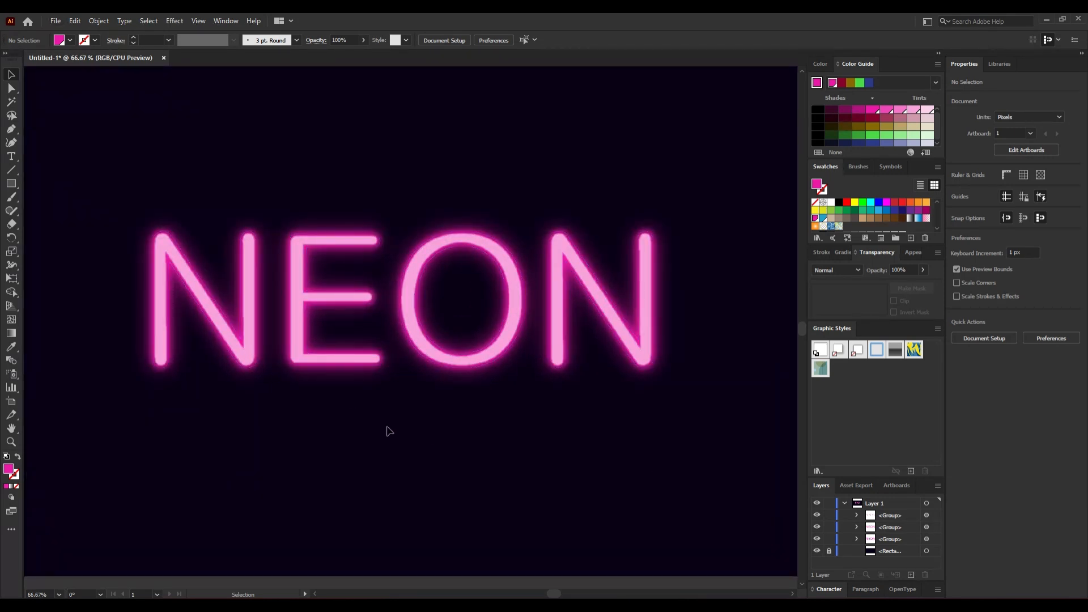
scroll(388, 432, down, 2)
scroll(393, 433, up, 1)
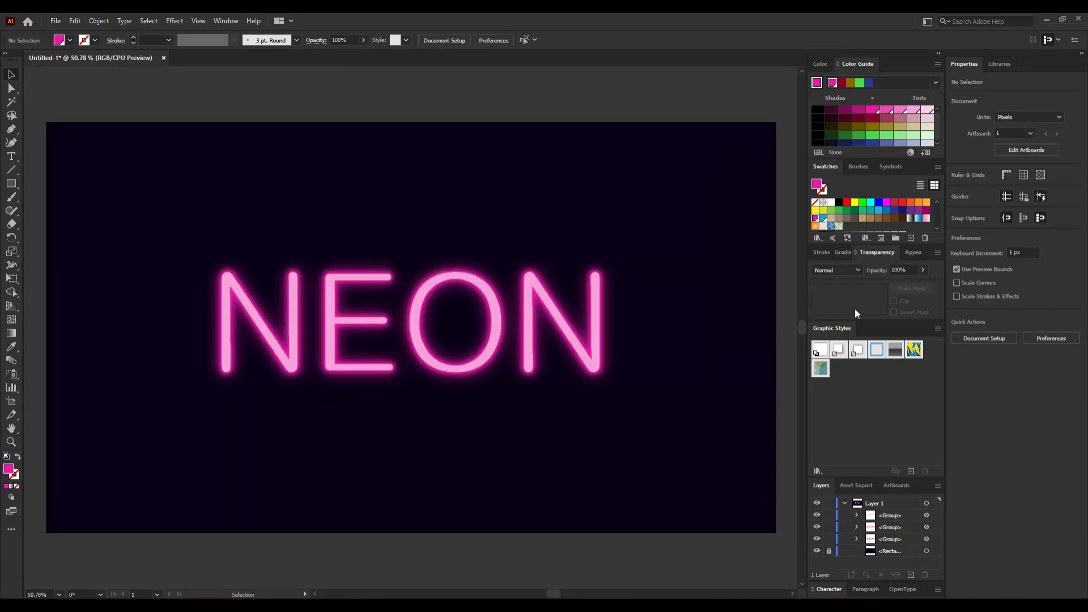
Recolor the neon text by editing its global magenta swatch to blue, R=52 G=151 B=201, with preview on
double_click(815, 219)
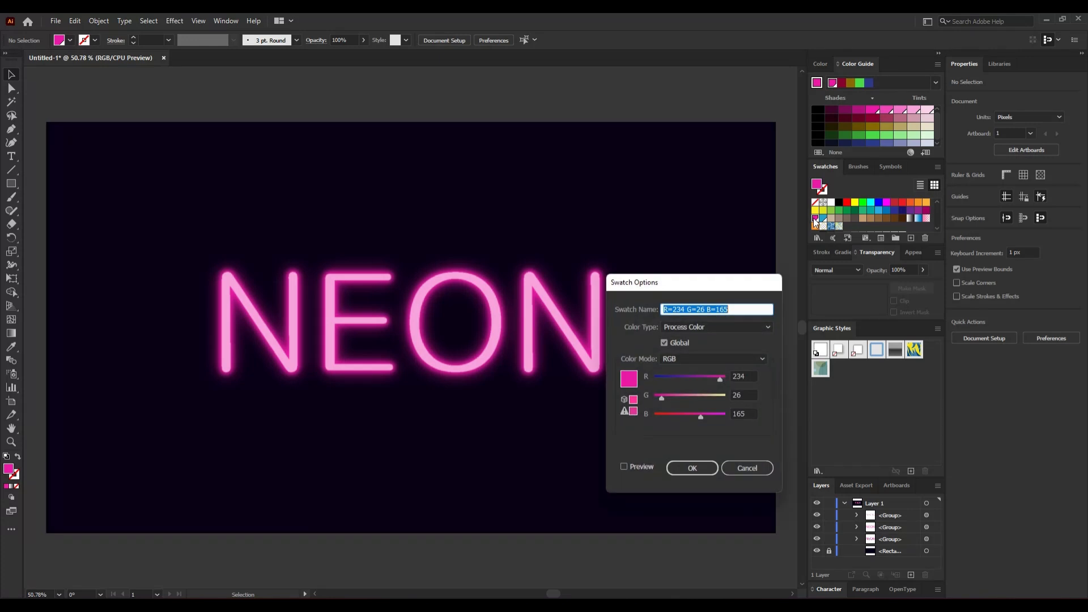
click(624, 468)
drag(652, 290, 753, 338)
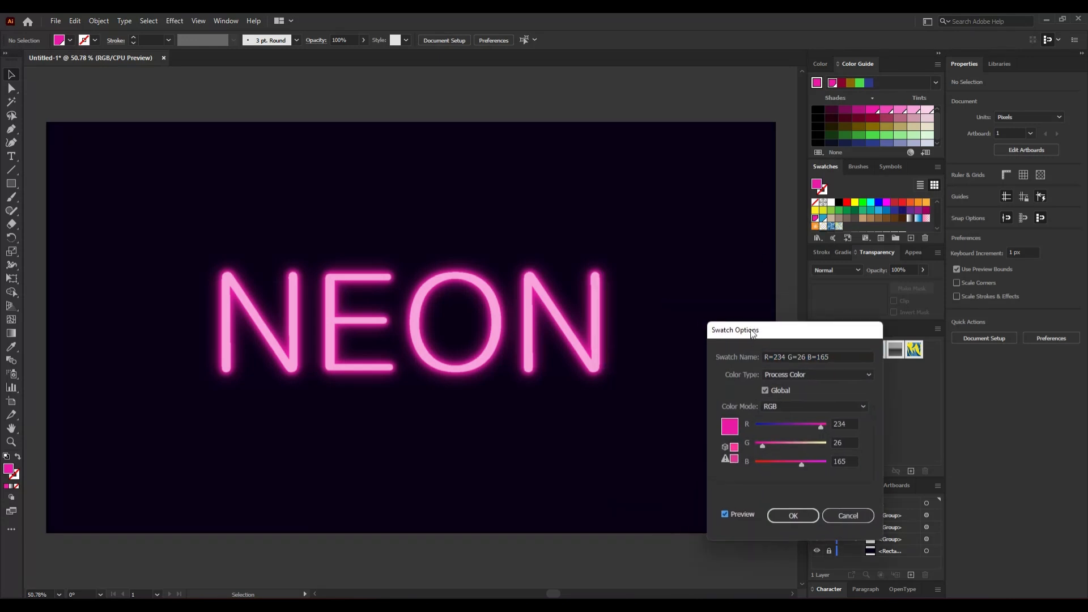
drag(820, 427, 769, 426)
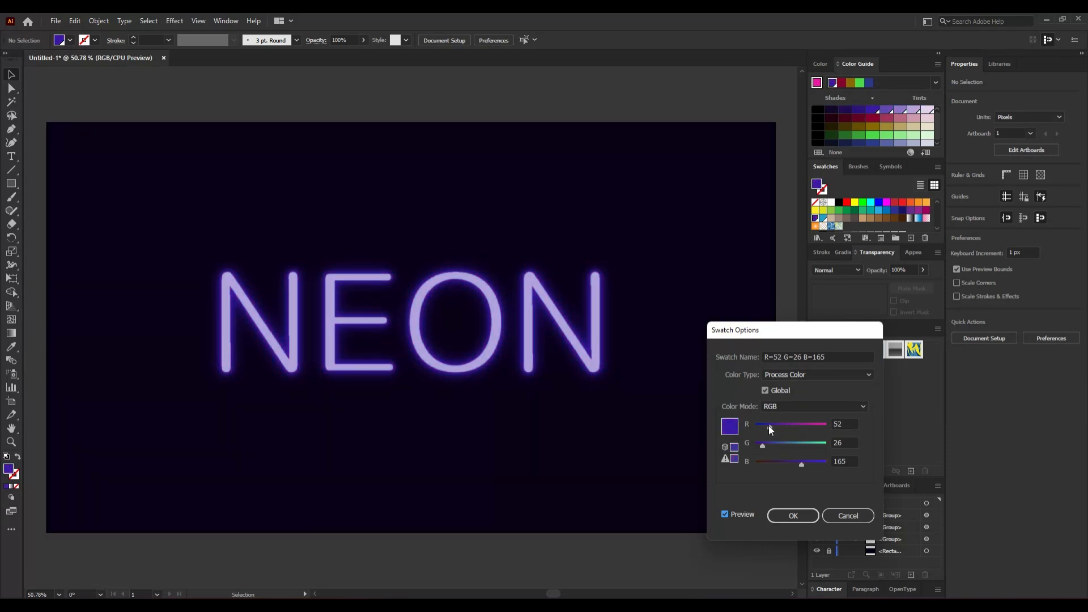
drag(762, 446, 796, 454)
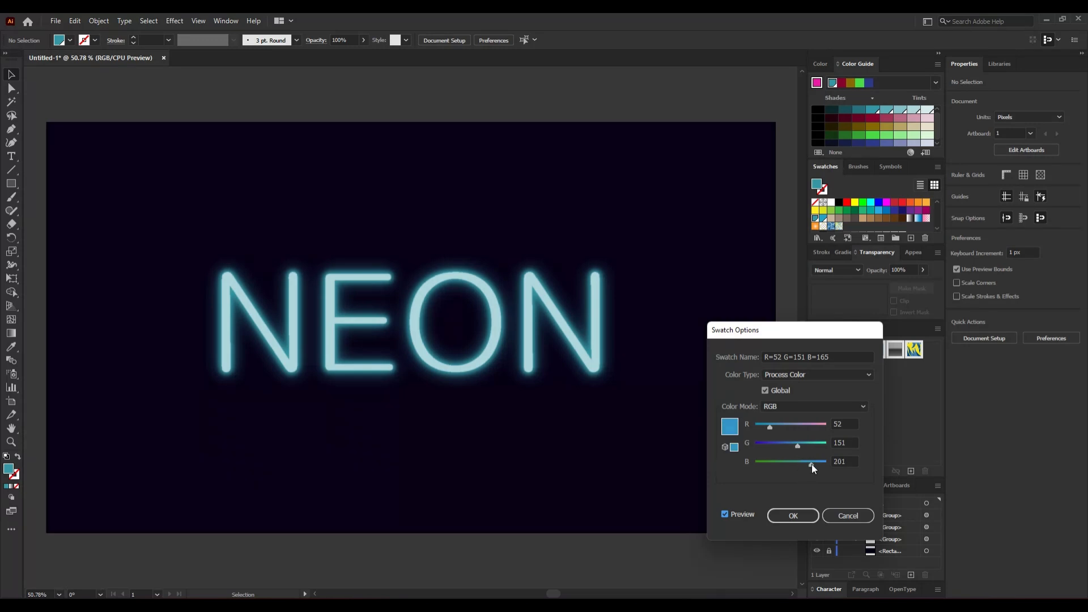
click(784, 518)
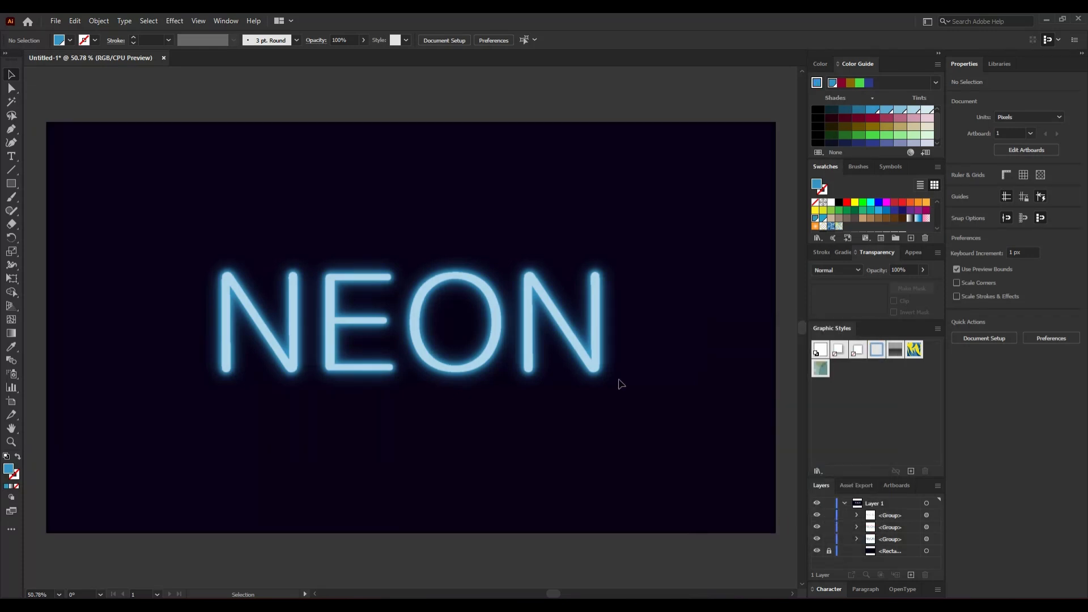